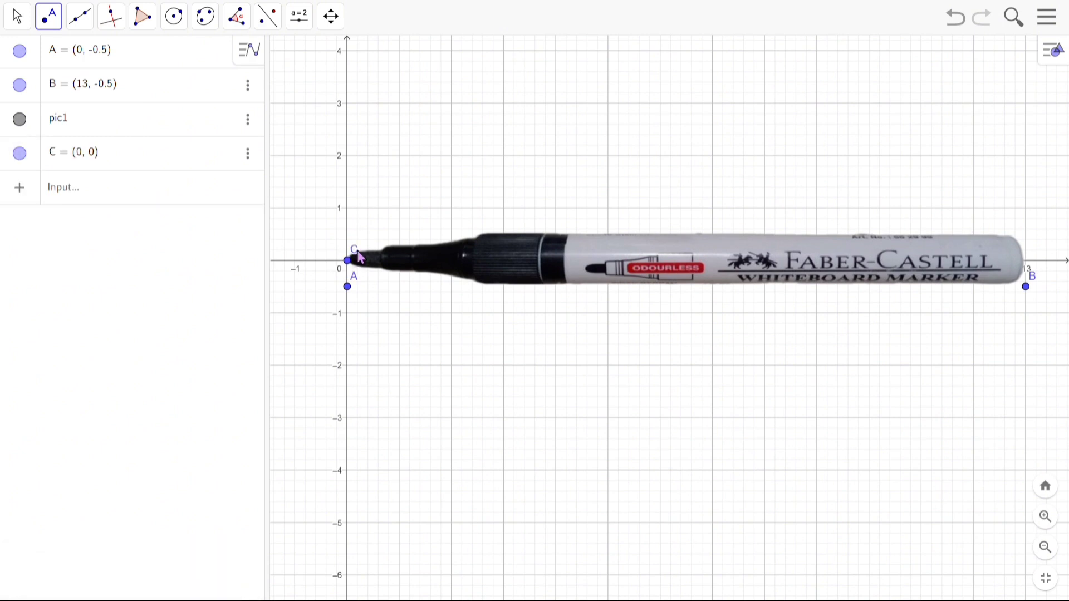
# Place eight points along the marker's upper outline from the tip to the cap's wide section, from about (0.22, 0.19) to (2.66, 0.52).
pyautogui.click(358, 251)
pyautogui.click(381, 251)
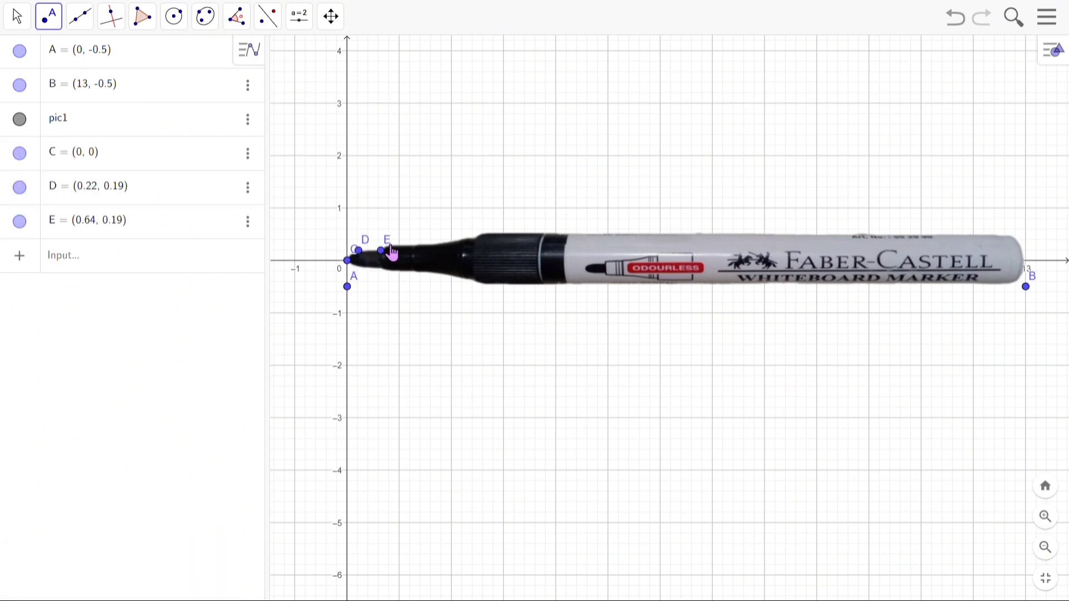
pyautogui.click(390, 245)
pyautogui.click(415, 244)
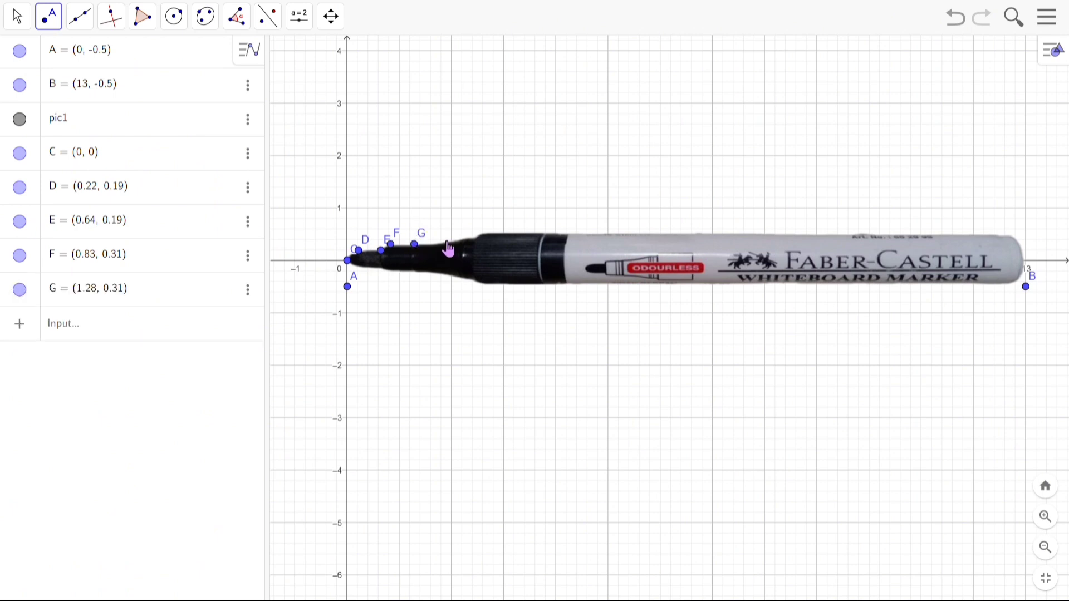
pyautogui.click(442, 246)
pyautogui.click(466, 238)
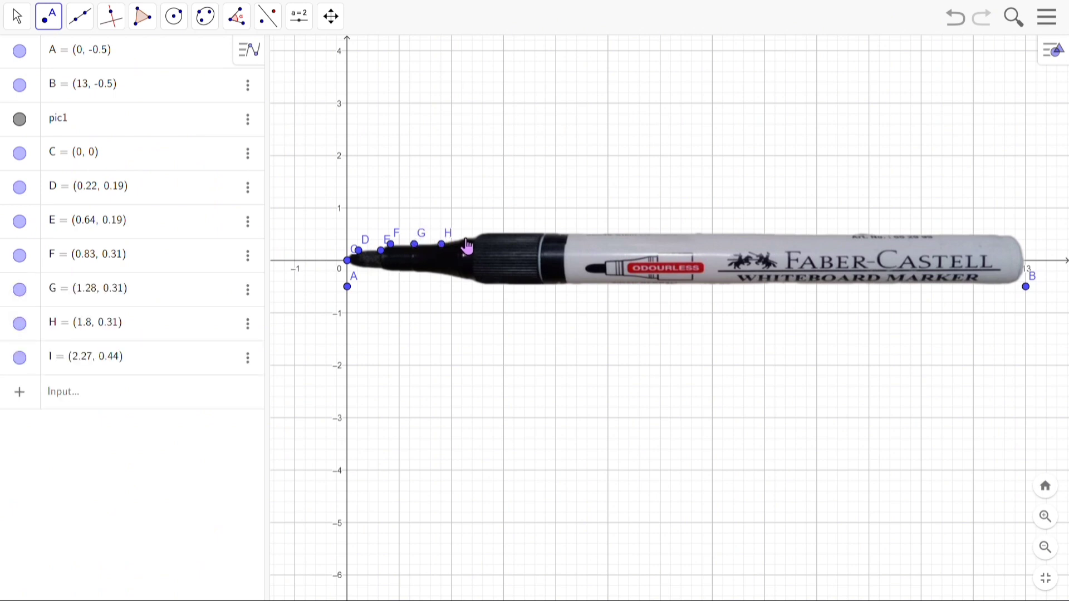
pyautogui.click(477, 239)
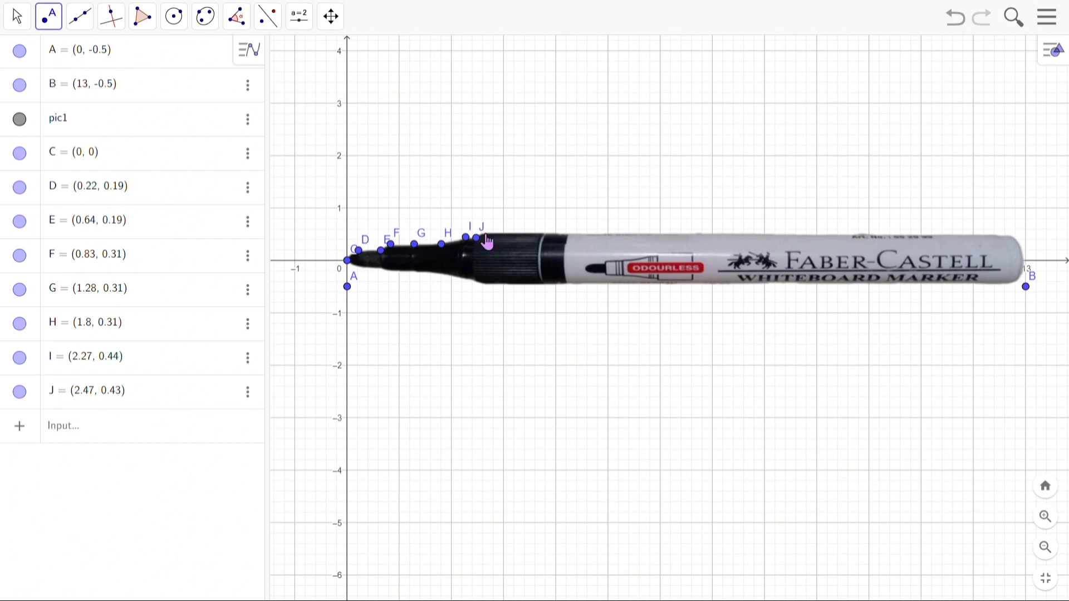
pyautogui.click(486, 233)
# Place three points around the upper half of the marker's rounded end at about (12.7, 0.47), (12.88, 0.28) and (13, 0).
pyautogui.click(1011, 236)
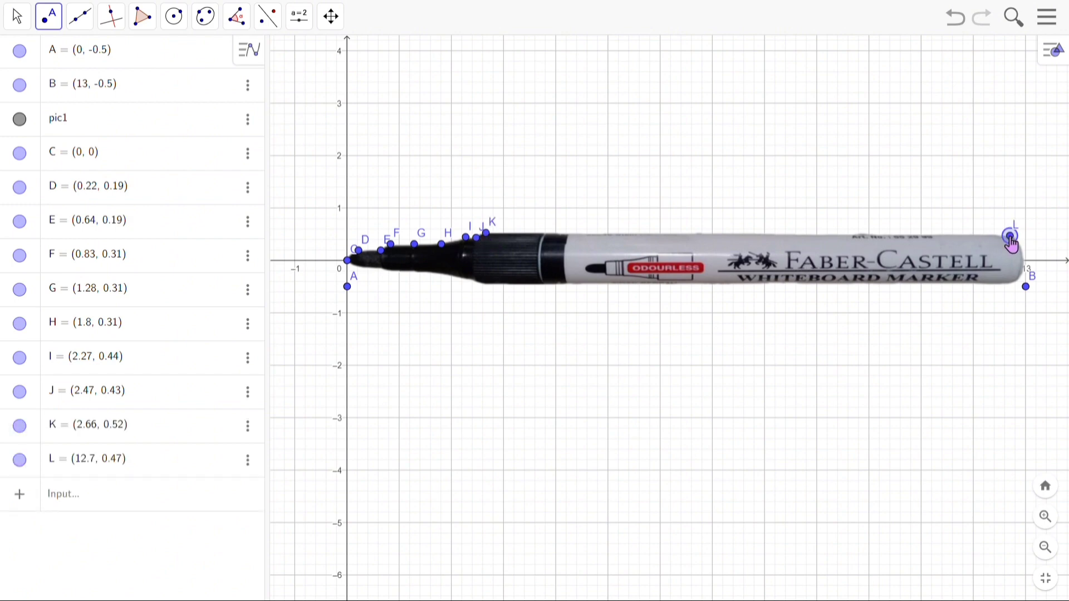
pyautogui.click(1019, 246)
pyautogui.click(1026, 260)
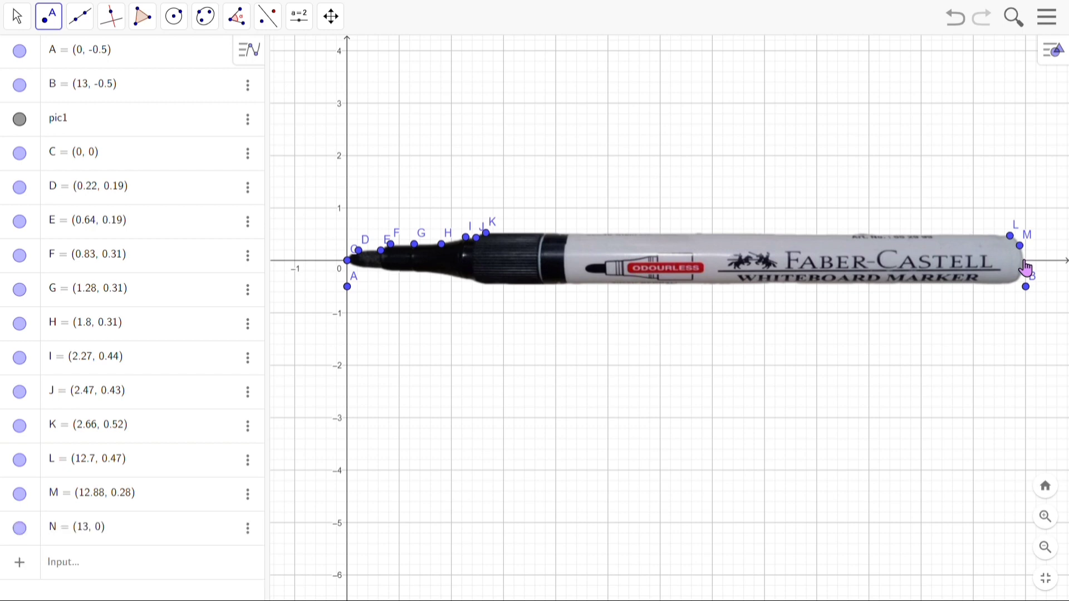
# Fit a polynomial through points C, D, E and F with FitPoly, and move point D to about (0.26, 0.16).
pyautogui.click(89, 562)
pyautogui.write('fitp')
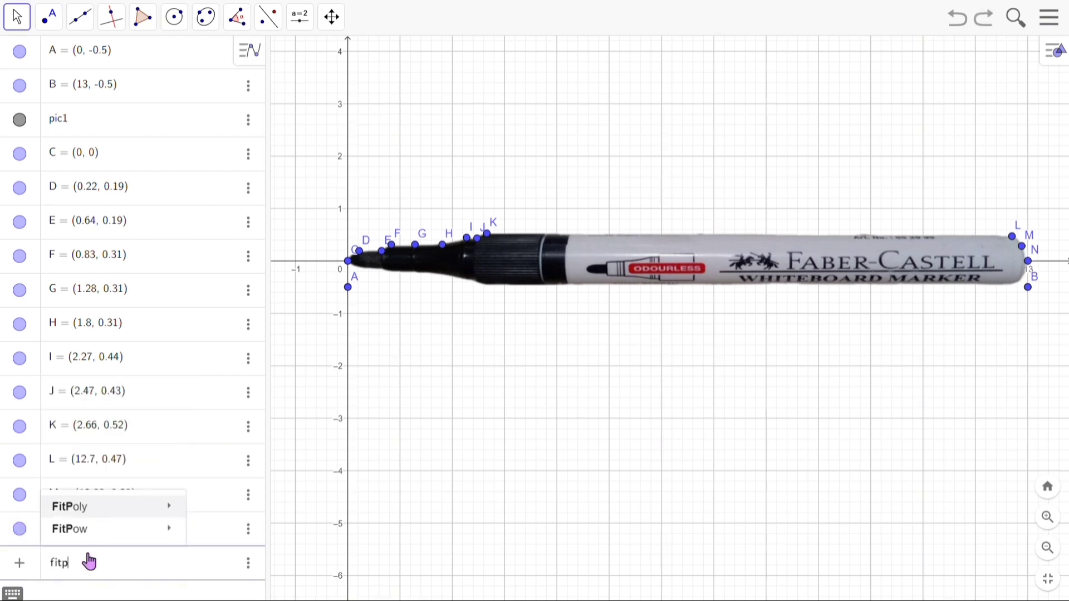
pyautogui.moveTo(131, 506)
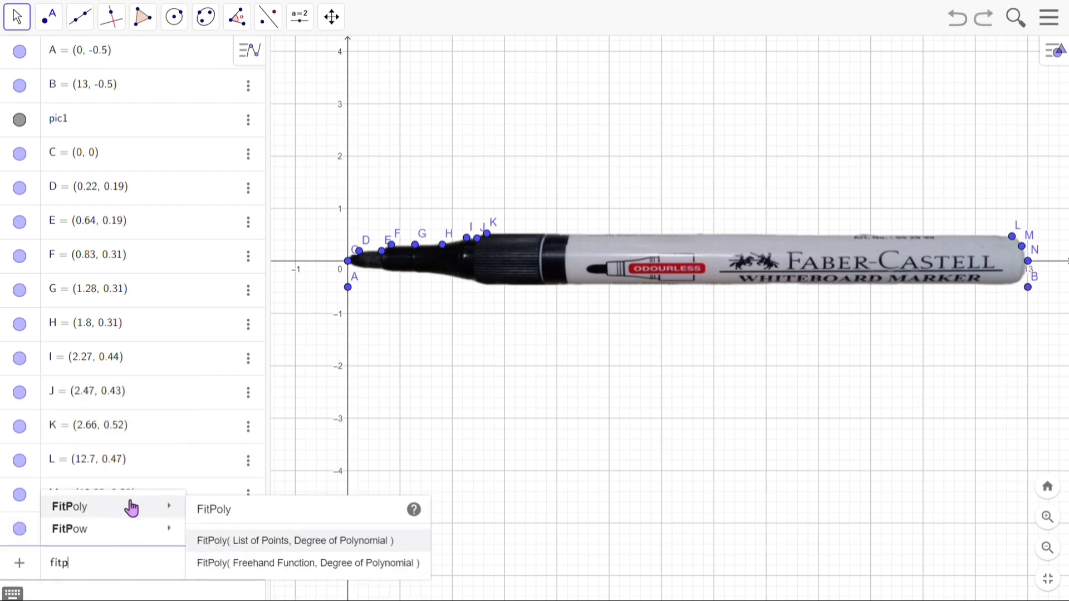
pyautogui.click(271, 541)
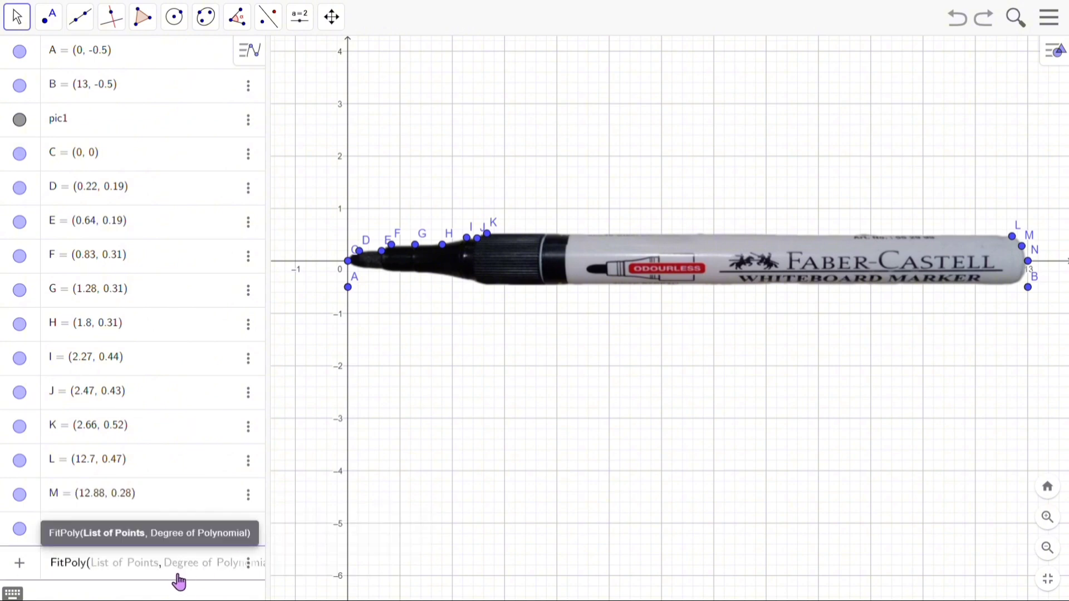
pyautogui.write('C, D, E, ')
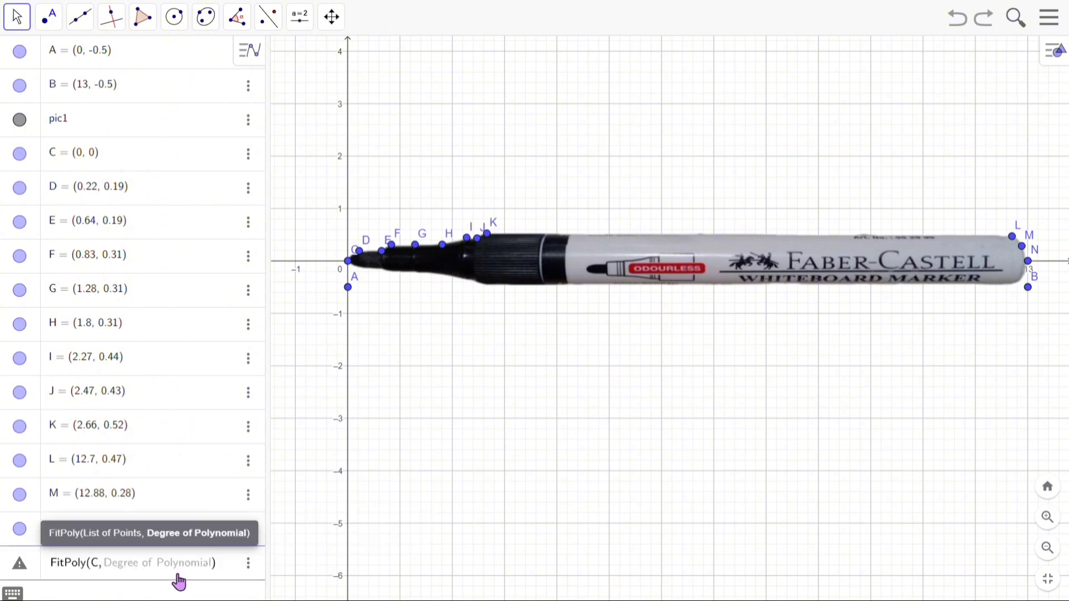
pyautogui.write('F,')
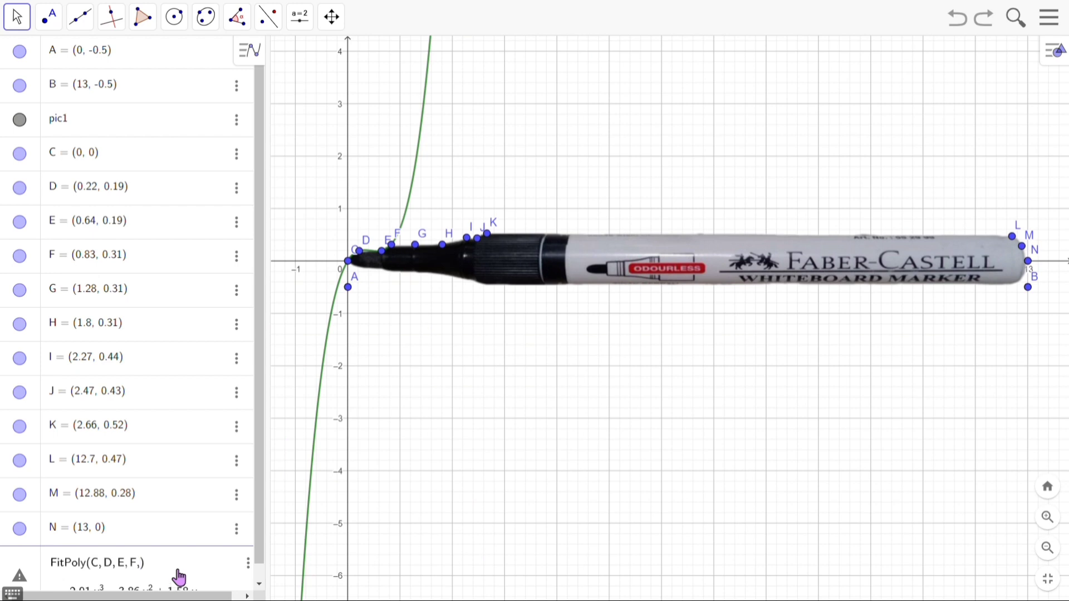
pyautogui.press('Return')
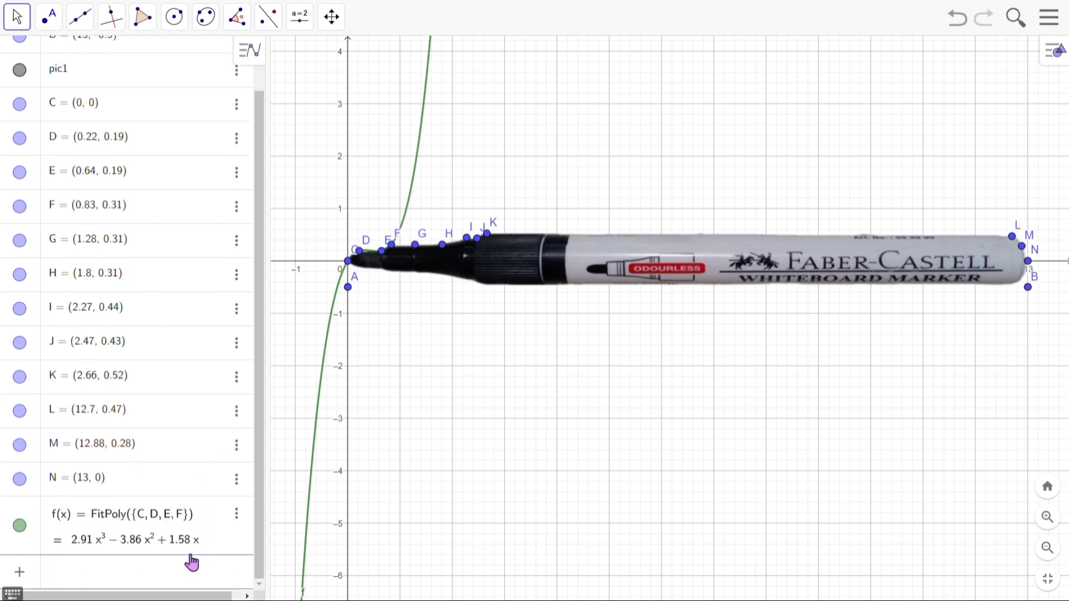
pyautogui.moveTo(359, 257); pyautogui.dragTo(361, 259)
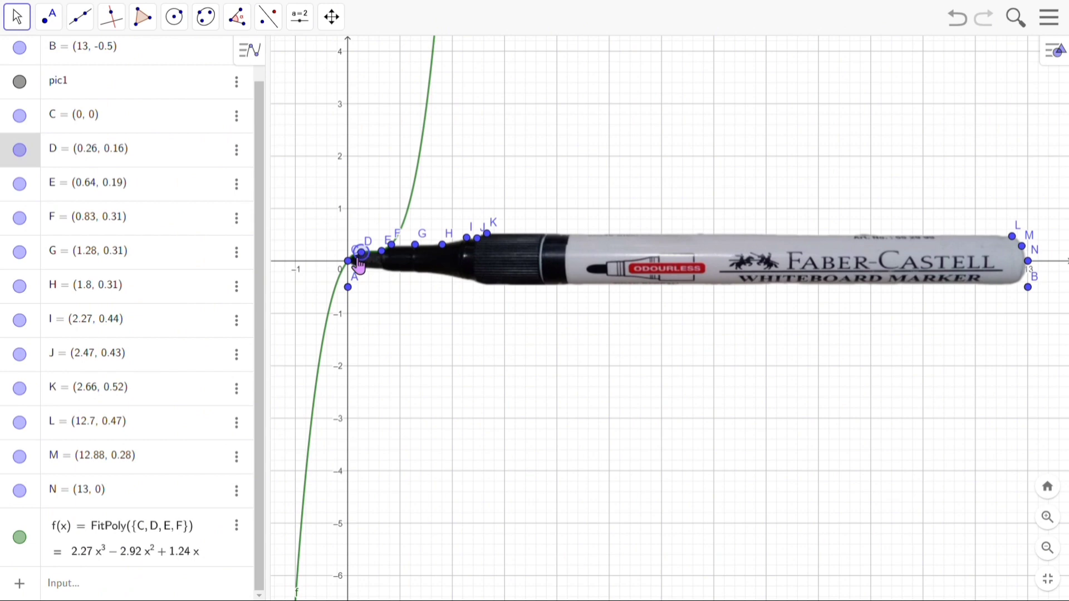
# Restrict f to x(C) ≤ x ≤ x(F) with an If(Condition, Then) function, and hide the unrestricted polynomial f.
pyautogui.click(93, 585)
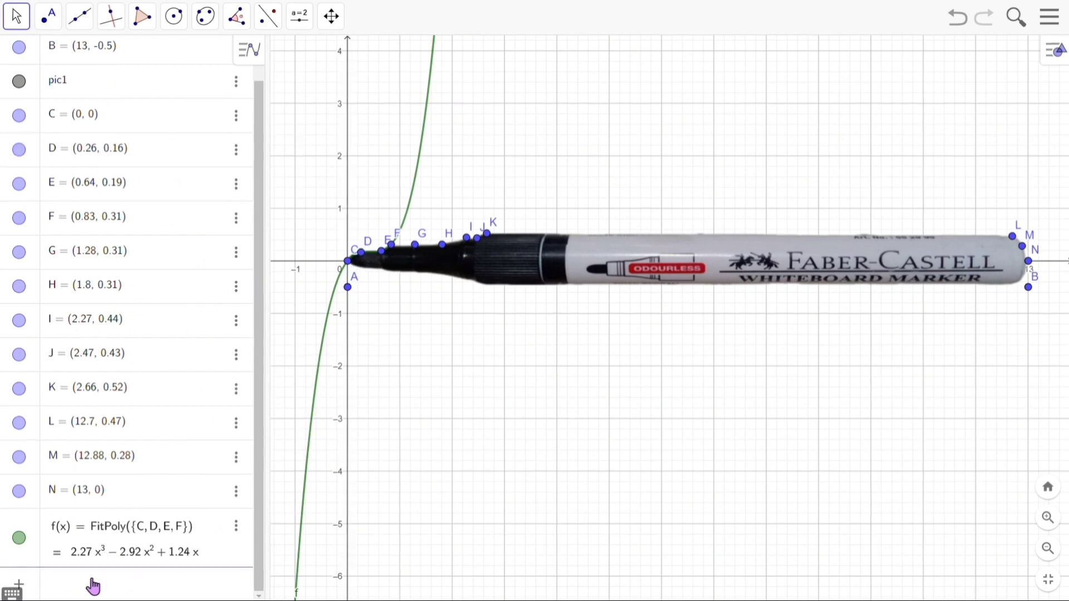
pyautogui.write('IF')
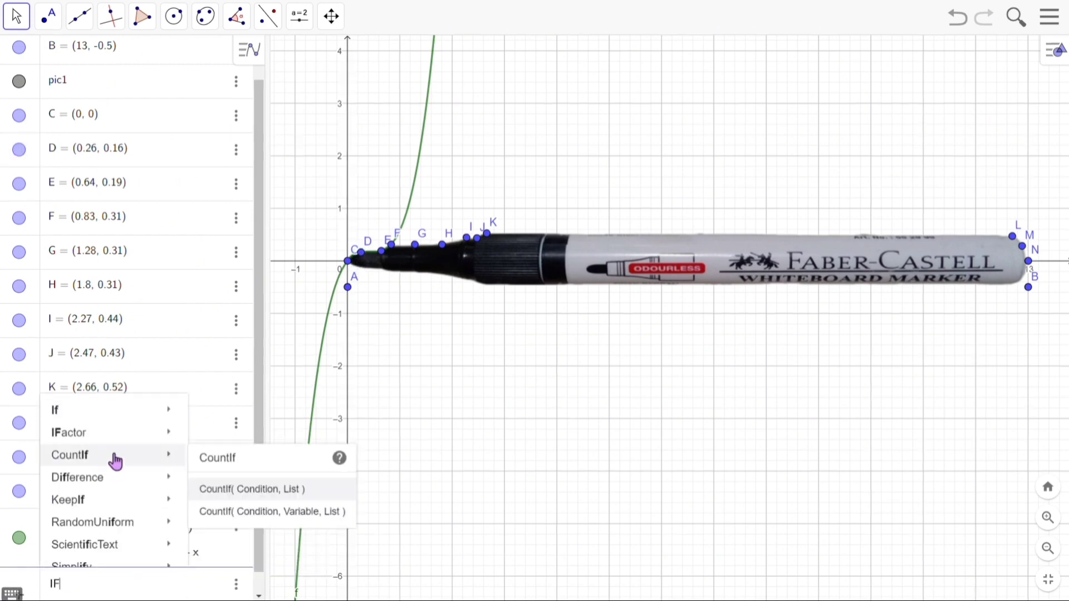
pyautogui.moveTo(132, 410)
pyautogui.click(264, 458)
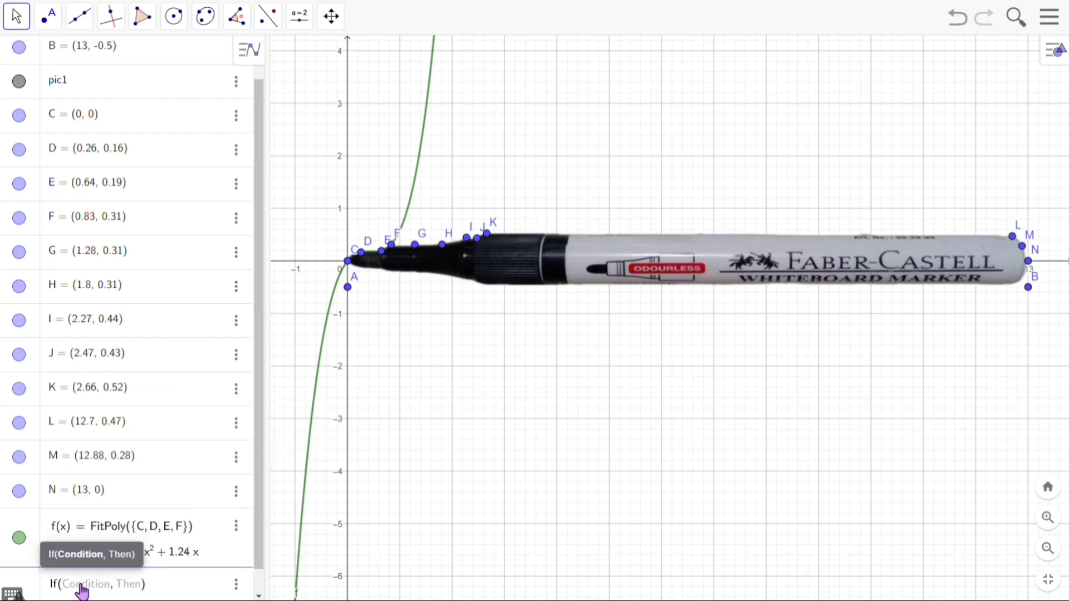
pyautogui.write('X')
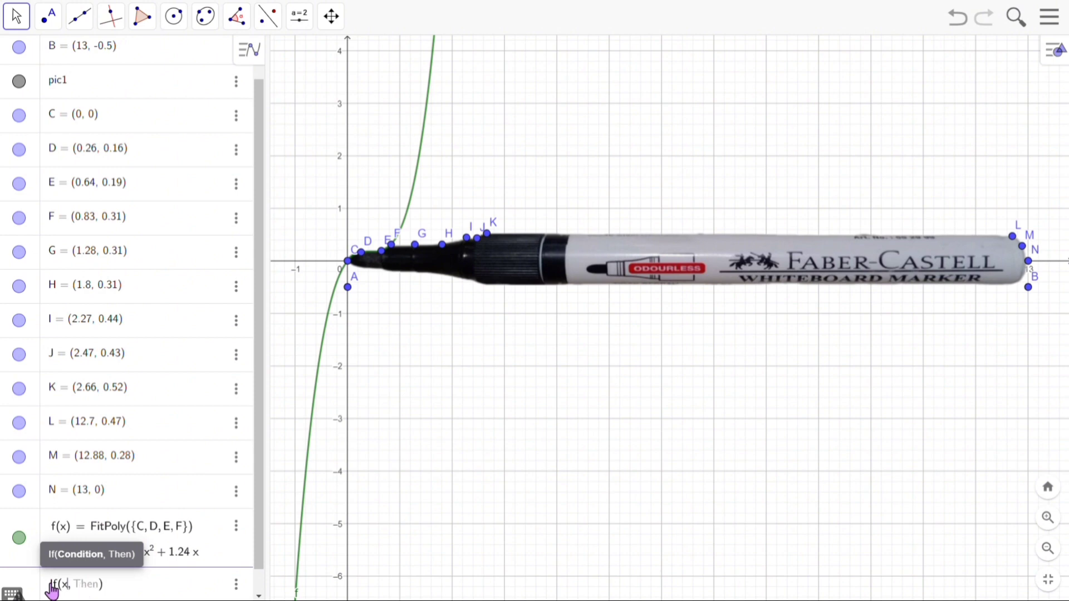
pyautogui.click(17, 594)
pyautogui.write('(')
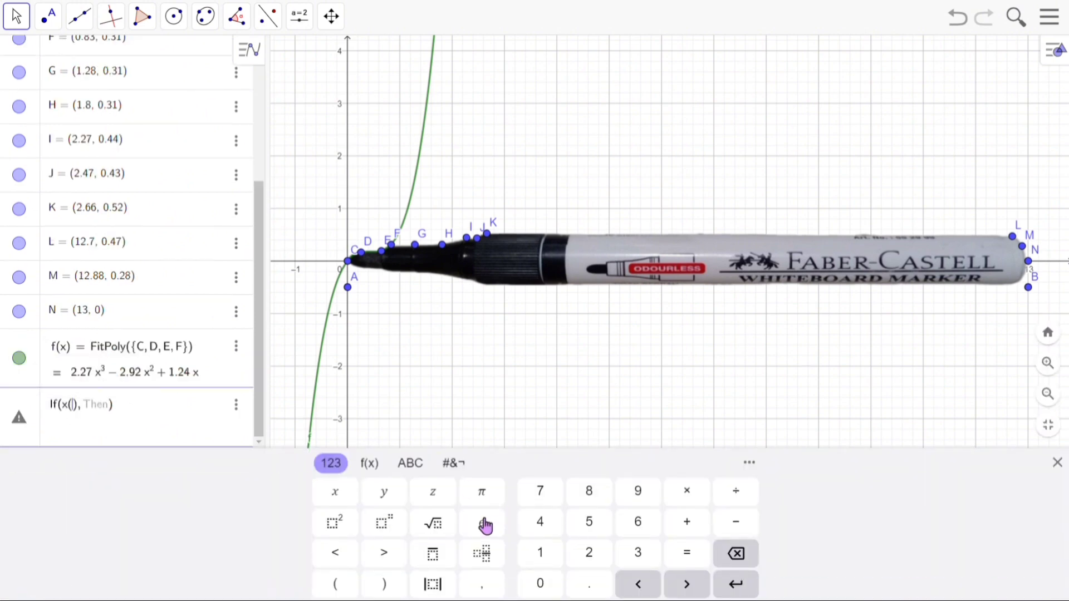
pyautogui.write('C')
pyautogui.click(453, 462)
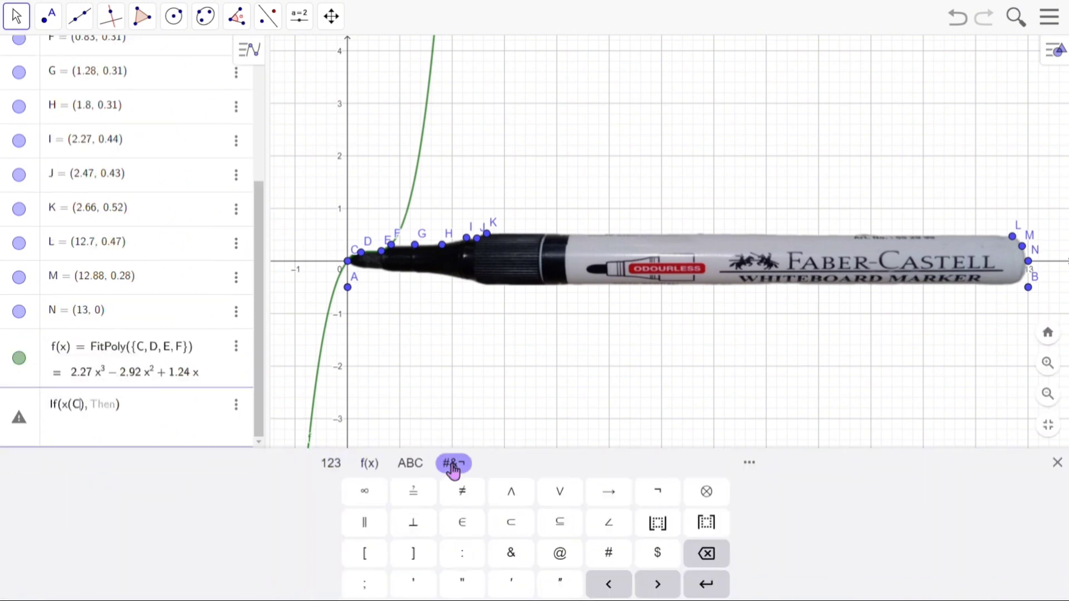
pyautogui.click(410, 462)
pyautogui.click(369, 463)
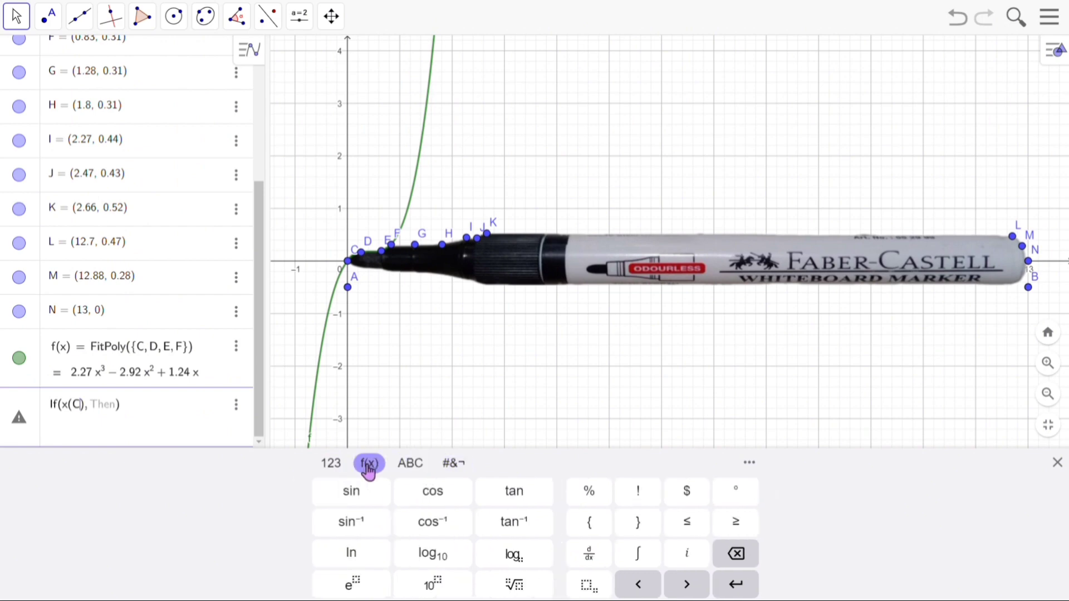
pyautogui.click(686, 523)
pyautogui.press('BackSpace')
pyautogui.press('Right')
pyautogui.click(686, 524)
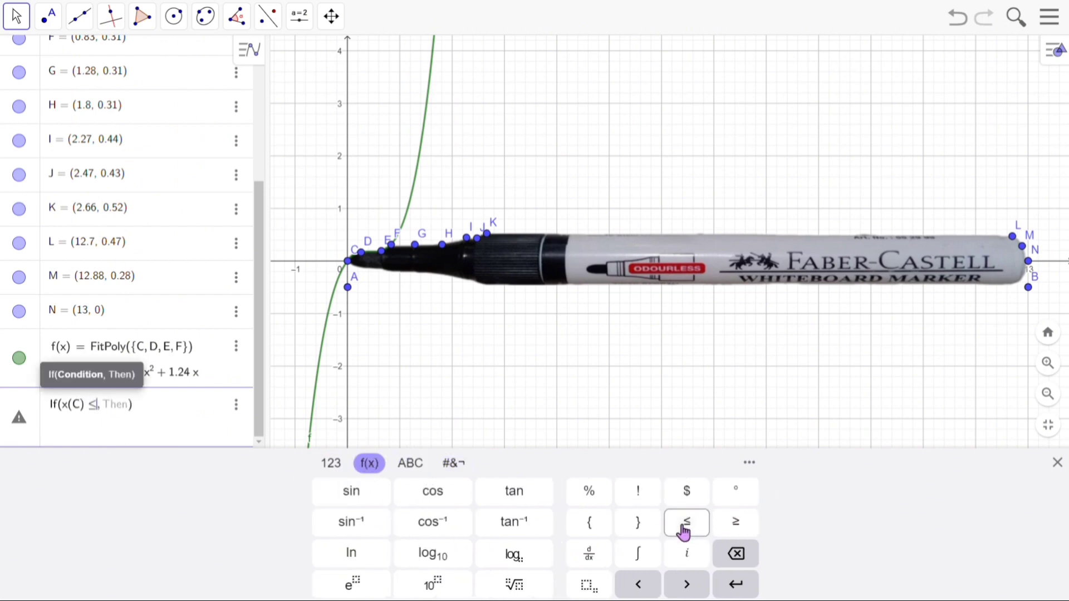
pyautogui.write('x')
pyautogui.click(686, 523)
pyautogui.write('x(')
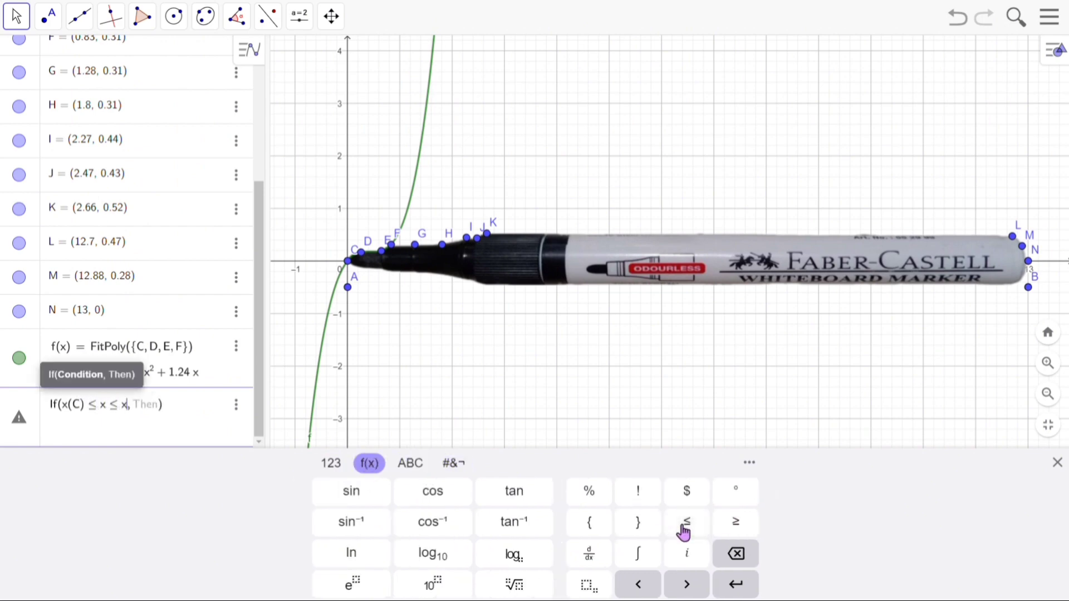
pyautogui.write('F), f')
pyautogui.press('Return')
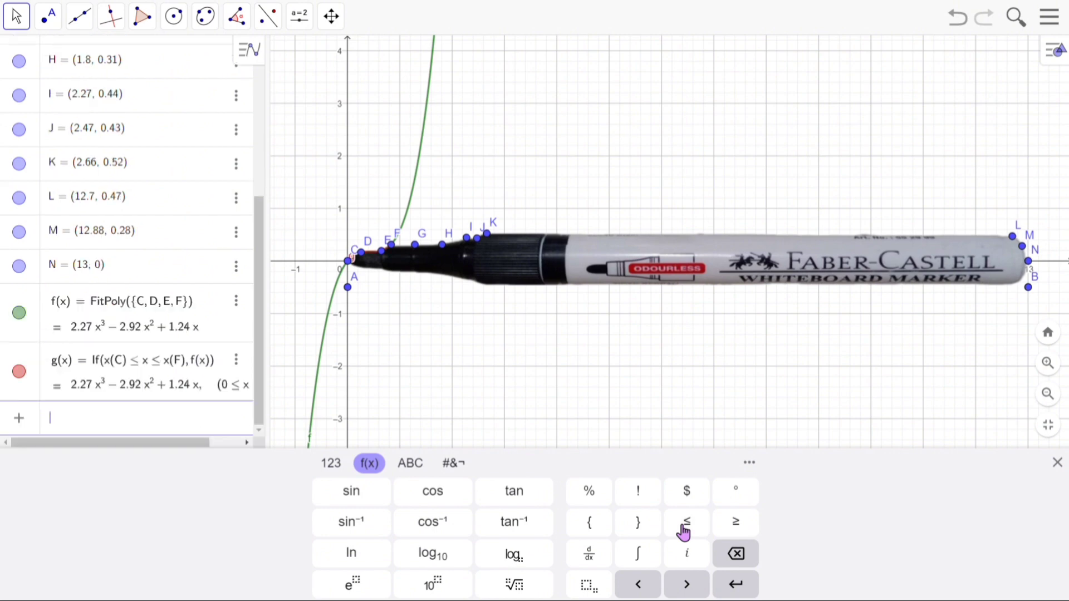
pyautogui.click(19, 312)
# Fit a polynomial through points F, G, H, I, J and K, and shift G, H and I toward the tip along the outline.
pyautogui.click(62, 420)
pyautogui.write('FitP')
pyautogui.moveTo(119, 370)
pyautogui.click(266, 390)
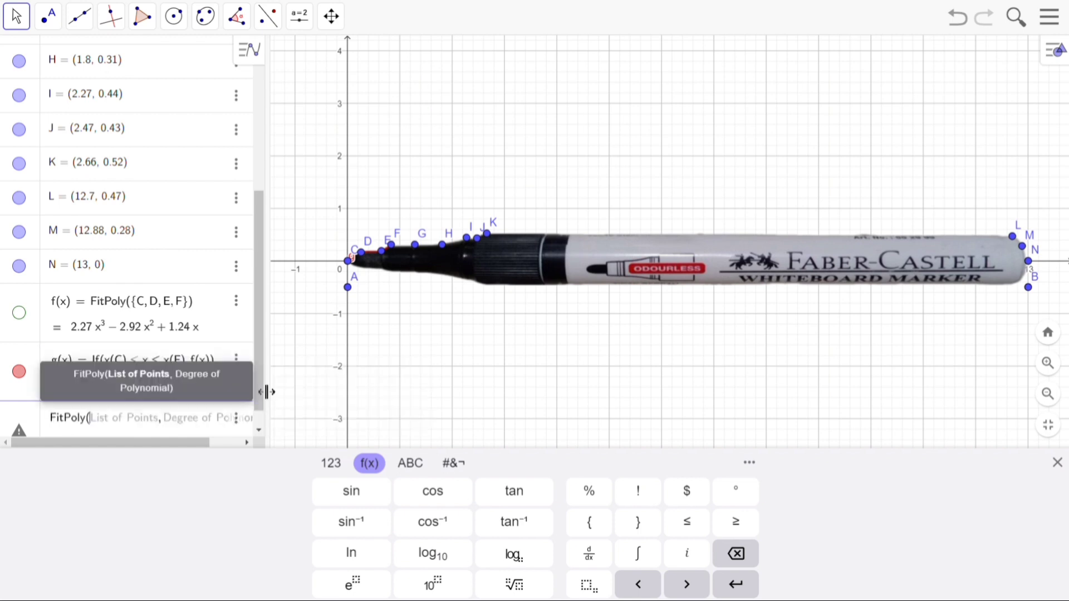
pyautogui.write('F, G, H')
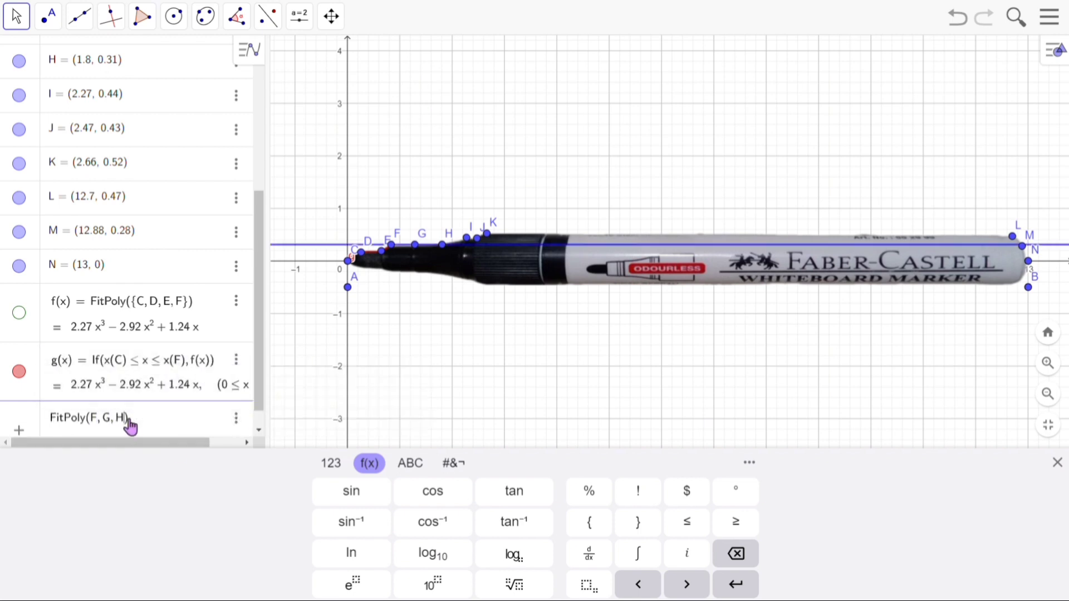
pyautogui.write(', I, J, K')
pyautogui.press('Return')
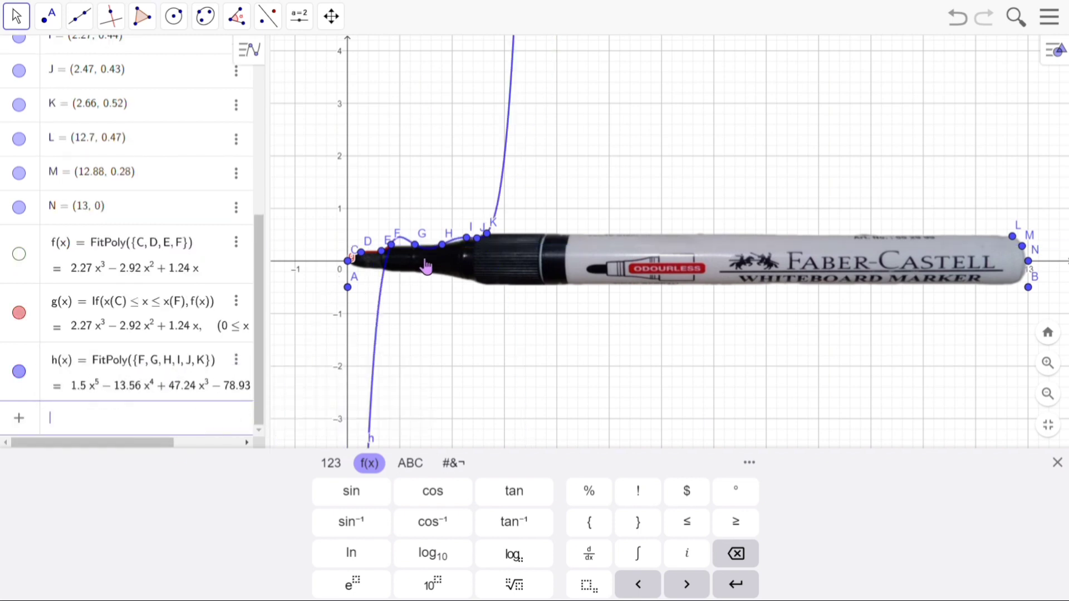
pyautogui.moveTo(418, 251); pyautogui.dragTo(397, 251)
# Restrict h(x) to x(F) ≤ x ≤ x(K) with an If(Condition, Then) function.
pyautogui.click(86, 571)
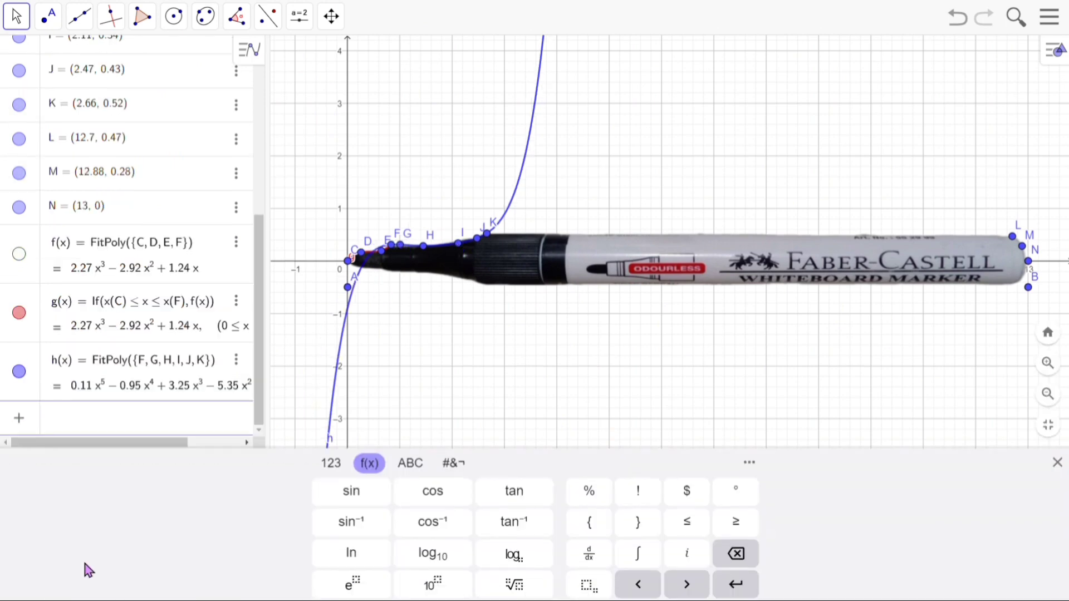
pyautogui.write('if')
pyautogui.moveTo(105, 243)
pyautogui.click(260, 281)
pyautogui.click(83, 428)
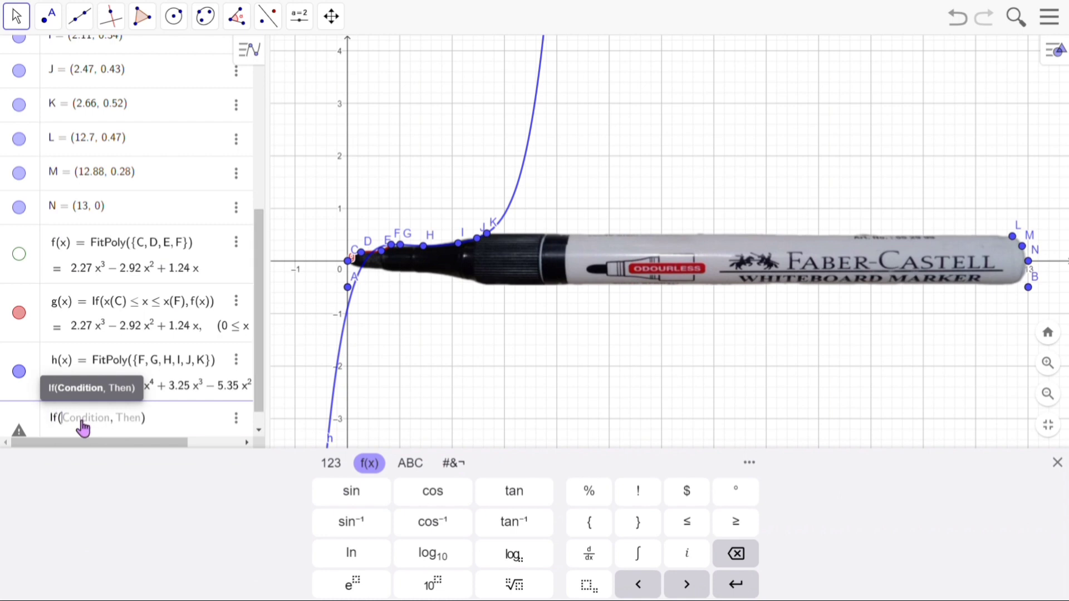
pyautogui.write('x(F)')
pyautogui.click(691, 526)
pyautogui.write('x')
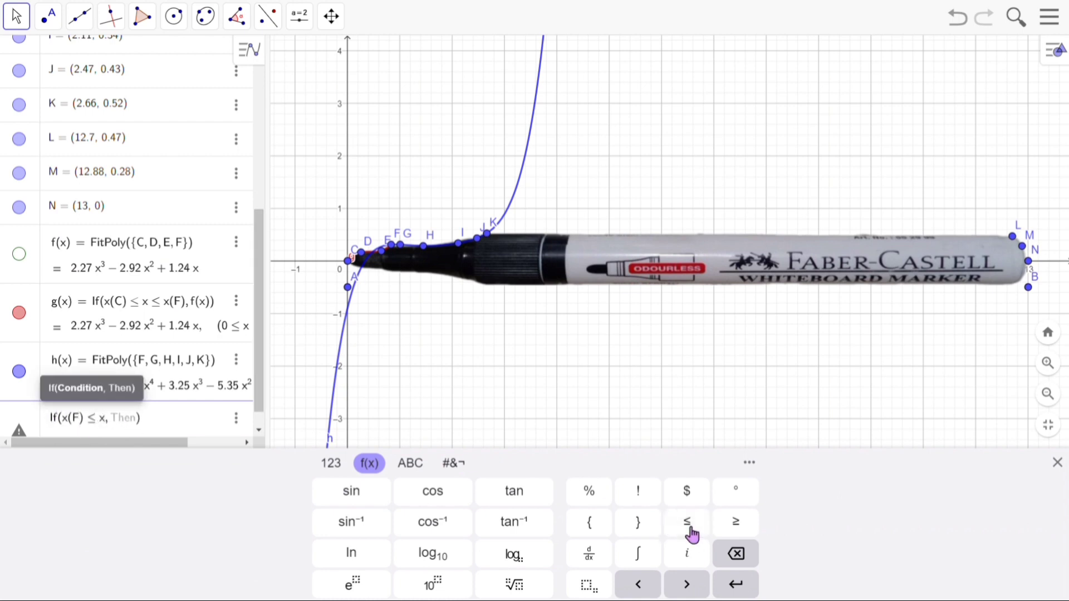
pyautogui.click(690, 526)
pyautogui.write('x(K')
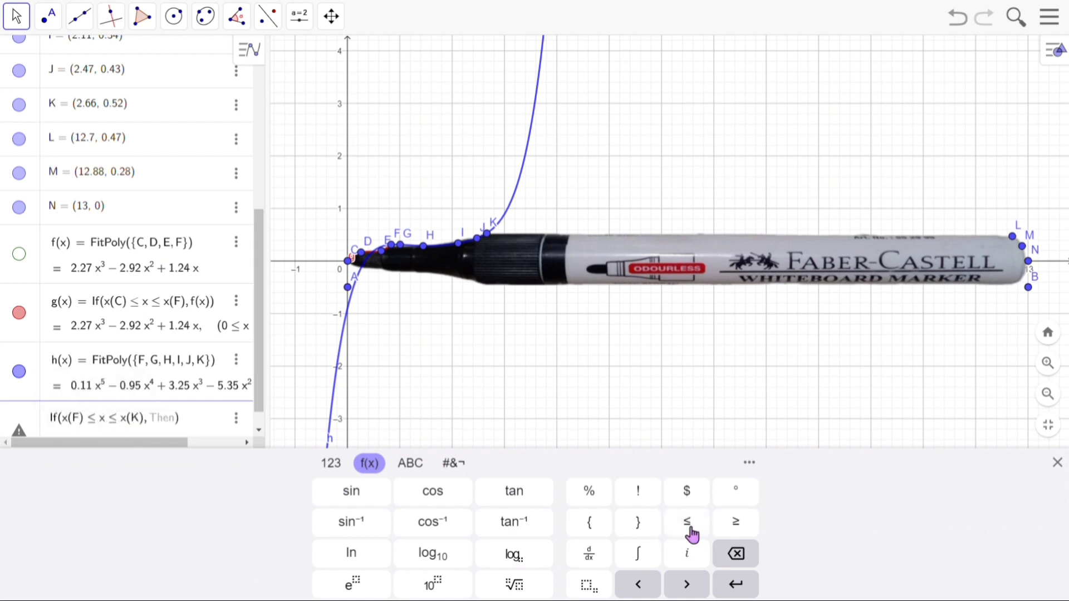
pyautogui.click(166, 421)
pyautogui.write('h(x)')
pyautogui.press('Return')
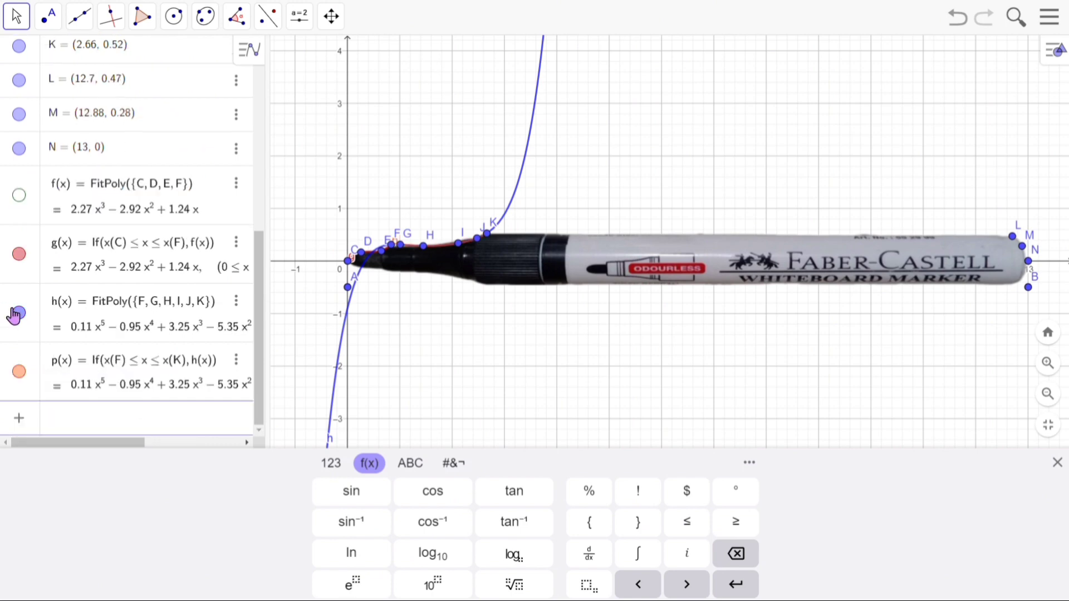
# Hide the unrestricted polynomial h and nudge point G slightly down onto the marker's outline.
pyautogui.click(18, 314)
pyautogui.moveTo(401, 245); pyautogui.dragTo(405, 253)
pyautogui.click(106, 573)
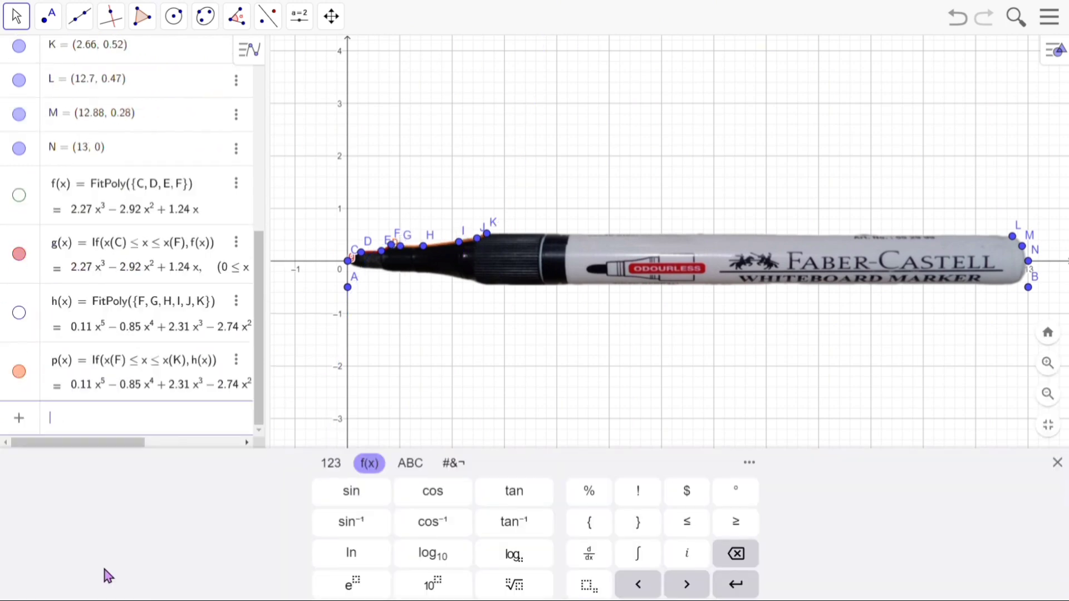
# Fit a straight line through points K and L with FitLine.
pyautogui.write('fit')
pyautogui.click(91, 333)
pyautogui.write('K,L')
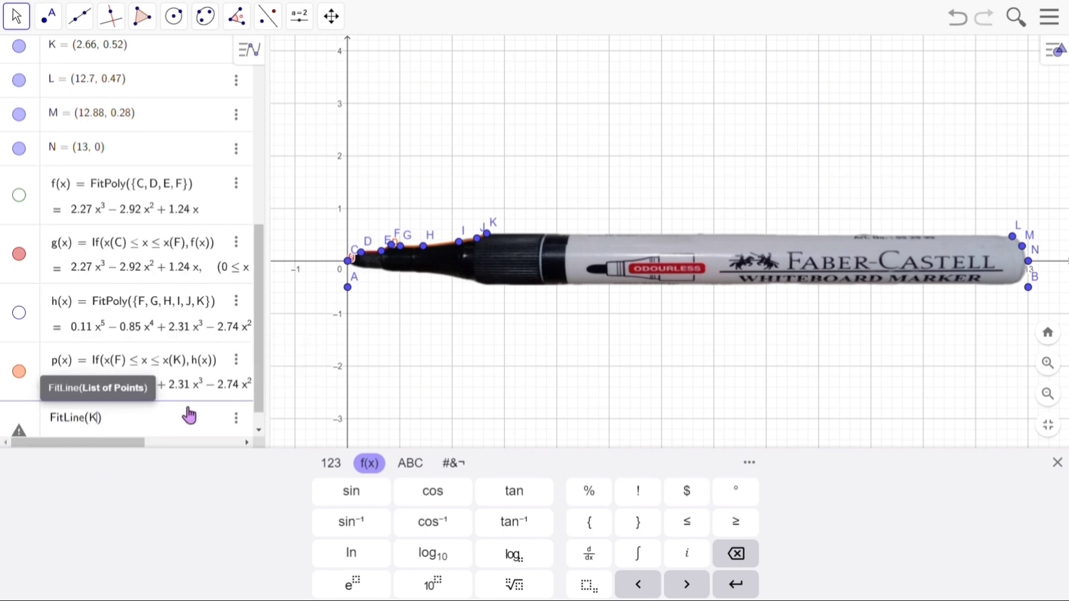
pyautogui.press('Return')
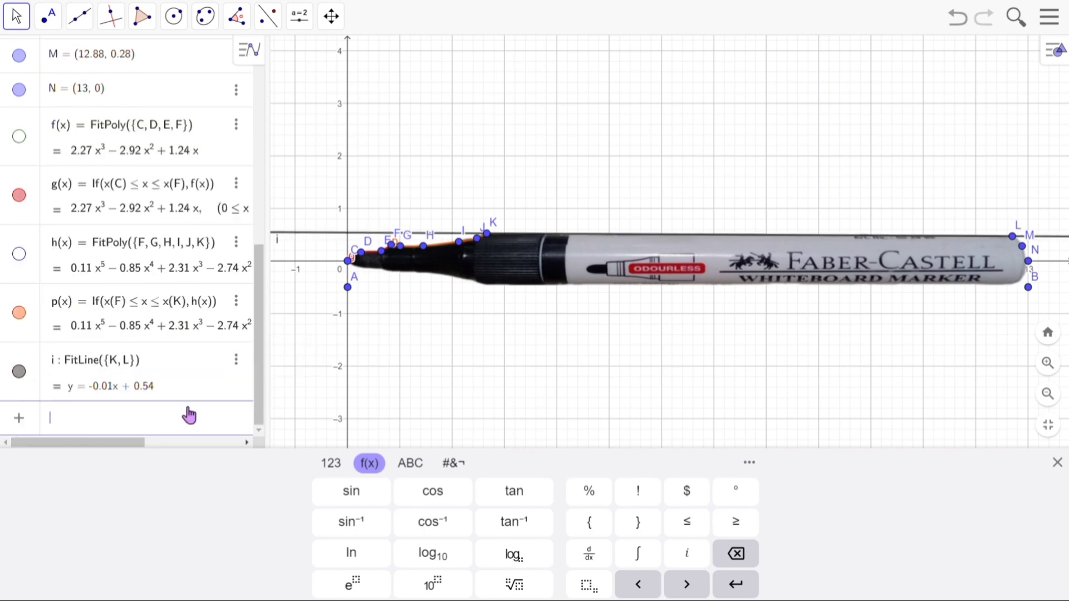
# Restrict line i to x(K) ≤ x ≤ x(L) with an If function and hide the unrestricted line.
pyautogui.write('if')
pyautogui.moveTo(173, 241)
pyautogui.click(239, 279)
pyautogui.write('x(')
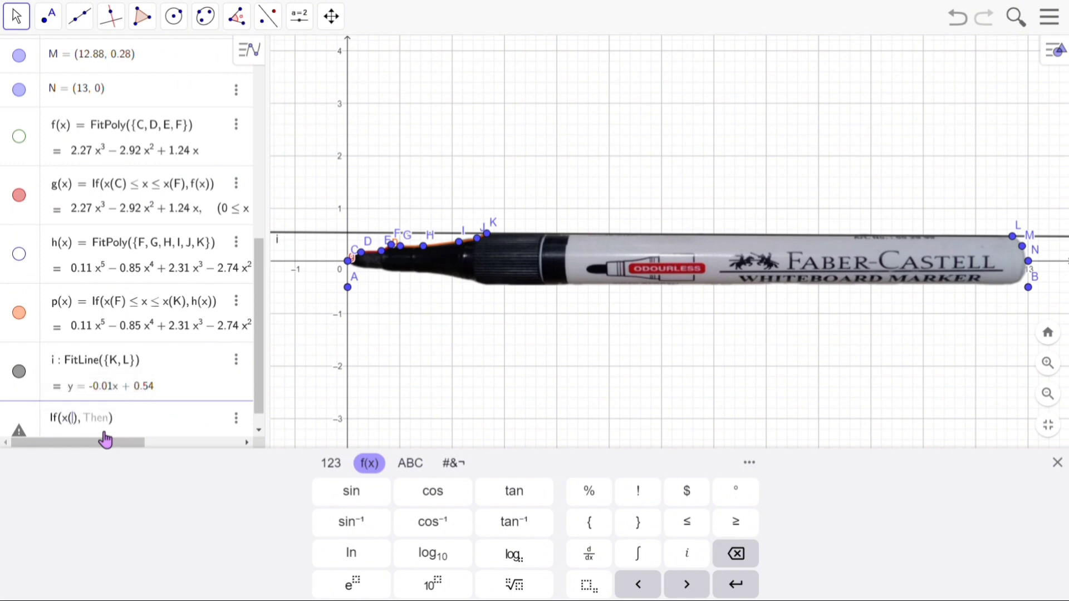
pyautogui.write('K)')
pyautogui.click(687, 524)
pyautogui.write('x')
pyautogui.click(687, 523)
pyautogui.write('x(')
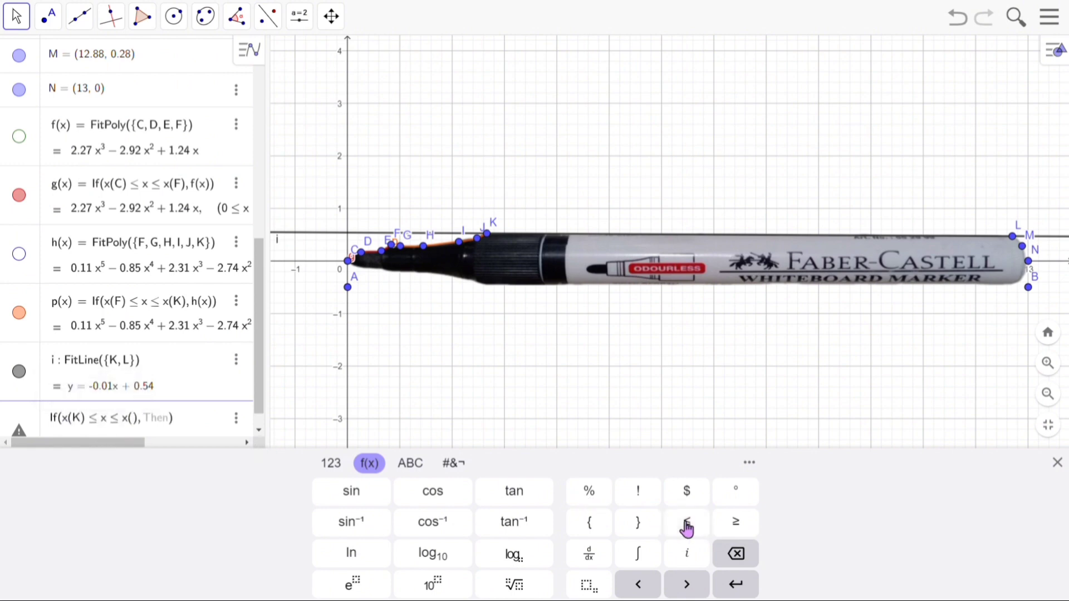
pyautogui.write('L')
pyautogui.press('Tab')
pyautogui.write('i(x)')
pyautogui.press('Return')
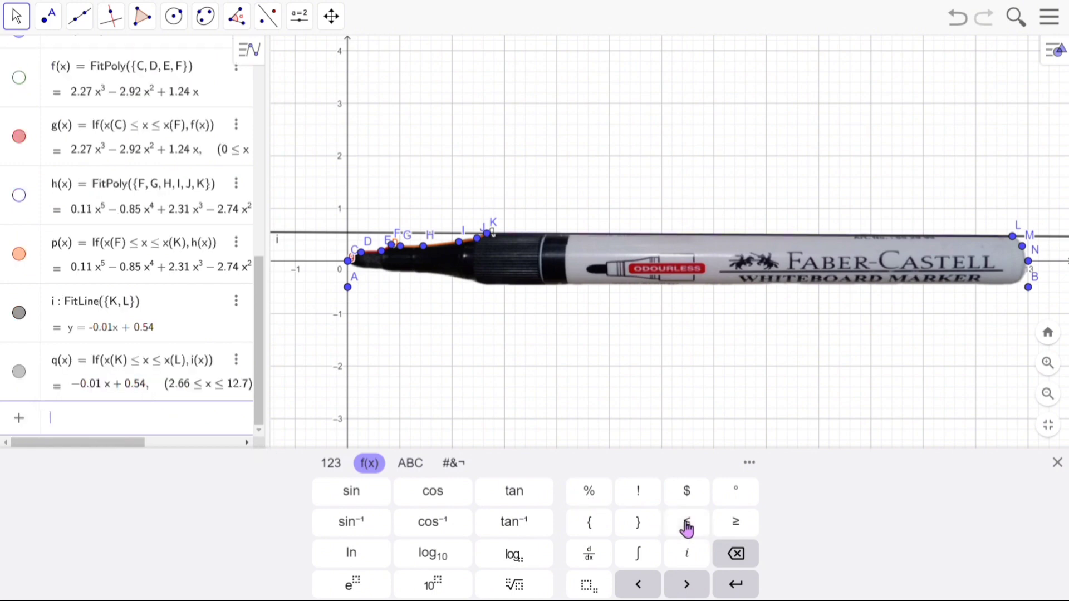
pyautogui.click(19, 313)
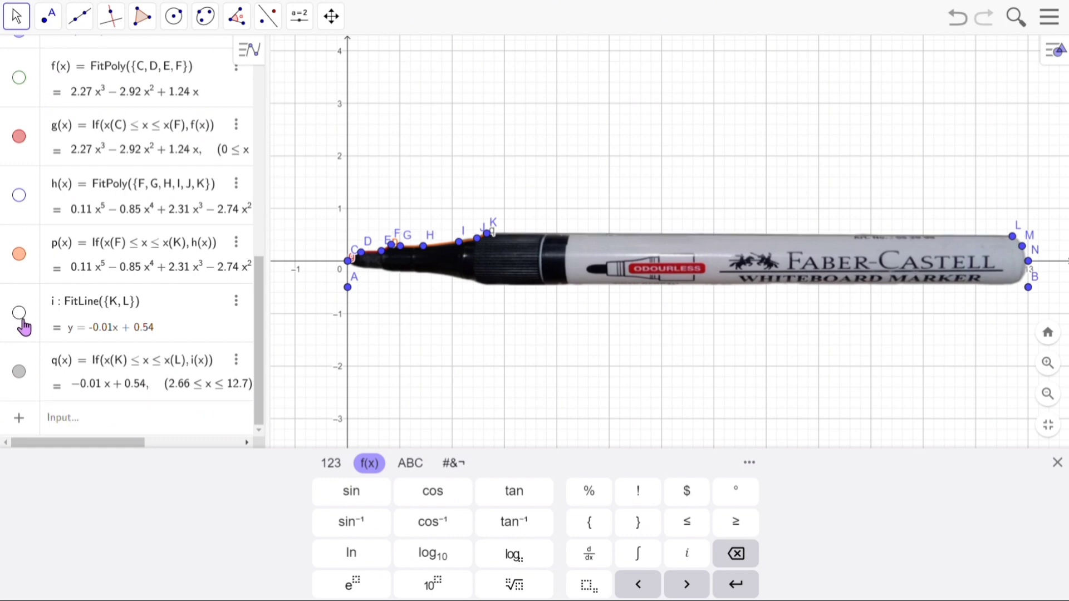
# Fit a polynomial through points L, M and N with FitPoly.
pyautogui.click(70, 418)
pyautogui.write('fitpol')
pyautogui.click(246, 419)
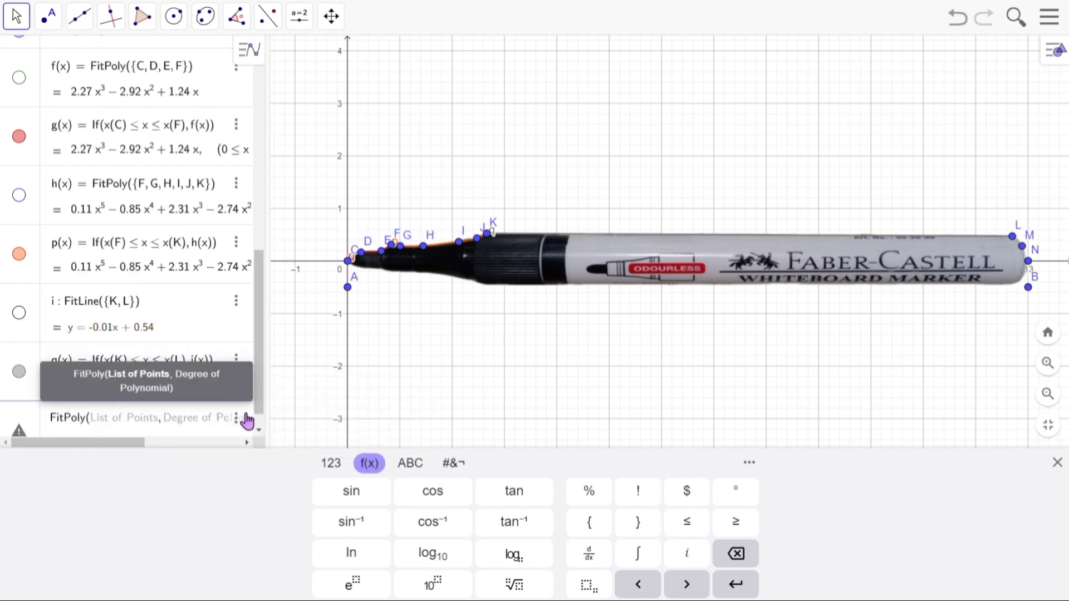
pyautogui.write('L')
pyautogui.press('Tab')
pyautogui.write('M, N')
pyautogui.press('Return')
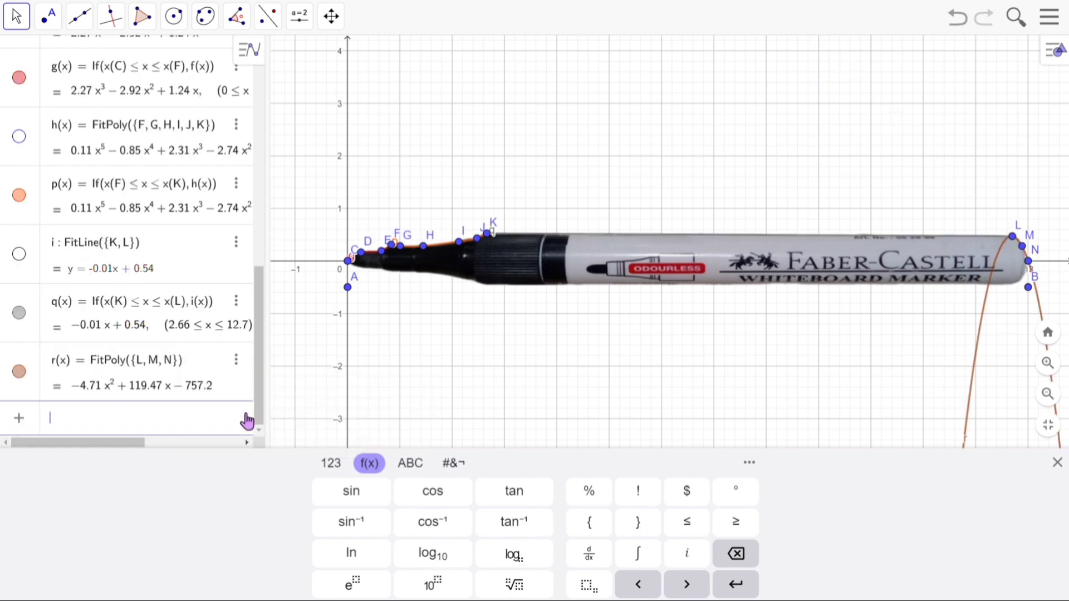
# Restrict r(x) to x(L) ≤ x ≤ x(N) with an If function and hide the unrestricted polynomial r.
pyautogui.write('IF')
pyautogui.press('Return')
pyautogui.write('x(L')
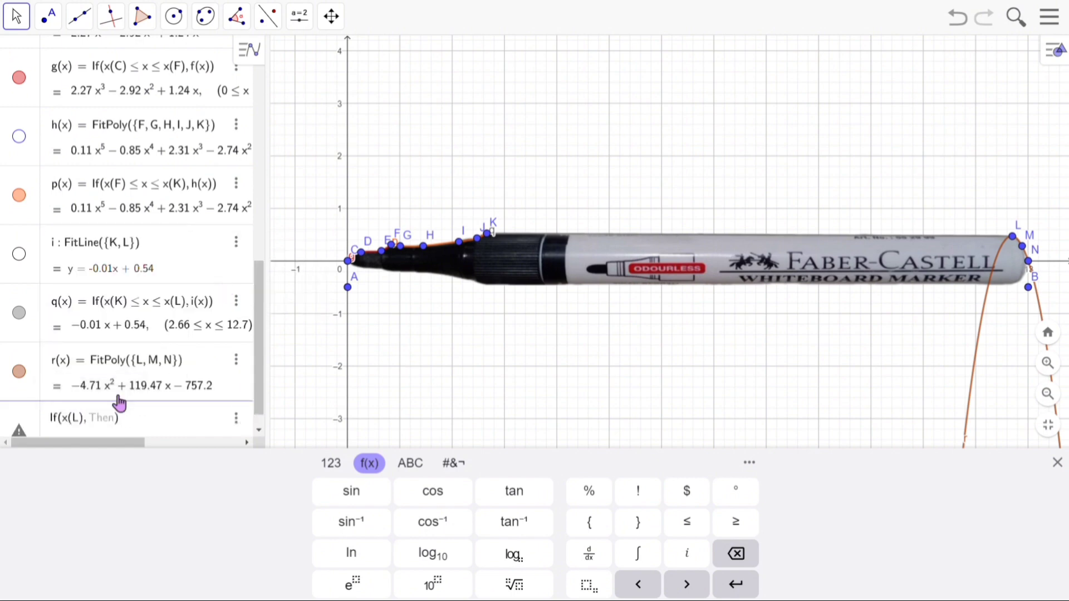
pyautogui.write(')')
pyautogui.click(688, 523)
pyautogui.write('x')
pyautogui.click(688, 523)
pyautogui.write('x(')
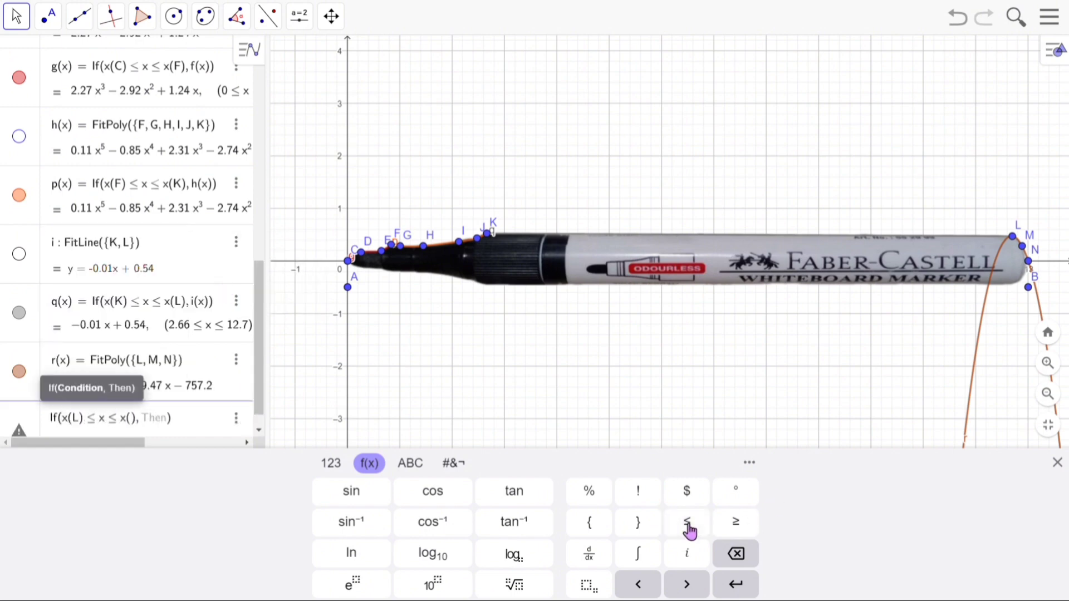
pyautogui.write('N')
pyautogui.press('Right')
pyautogui.press('Right')
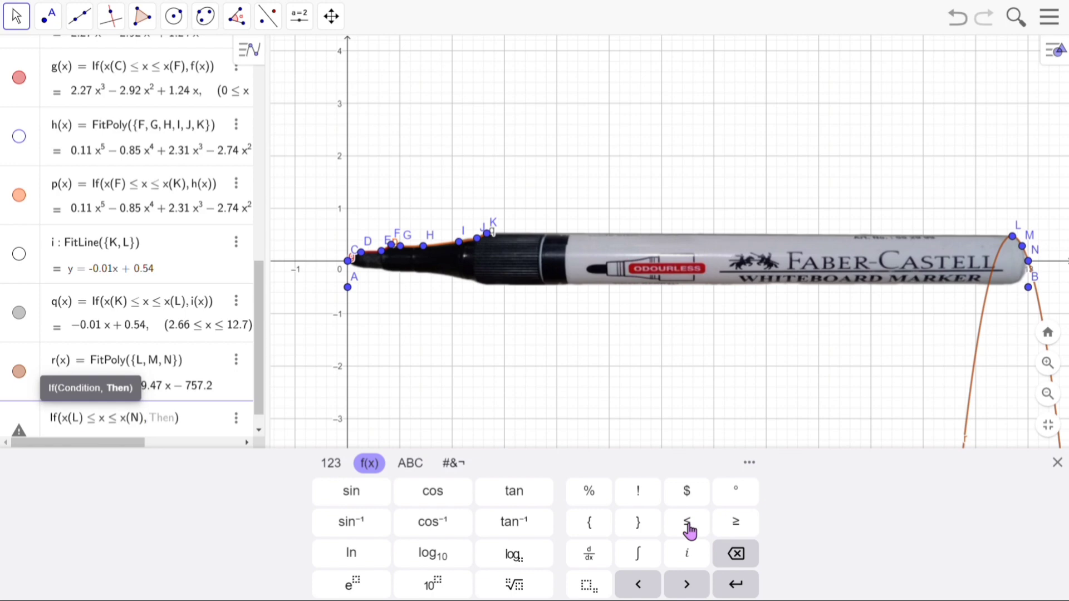
pyautogui.write('r')
pyautogui.press('Return')
pyautogui.click(19, 313)
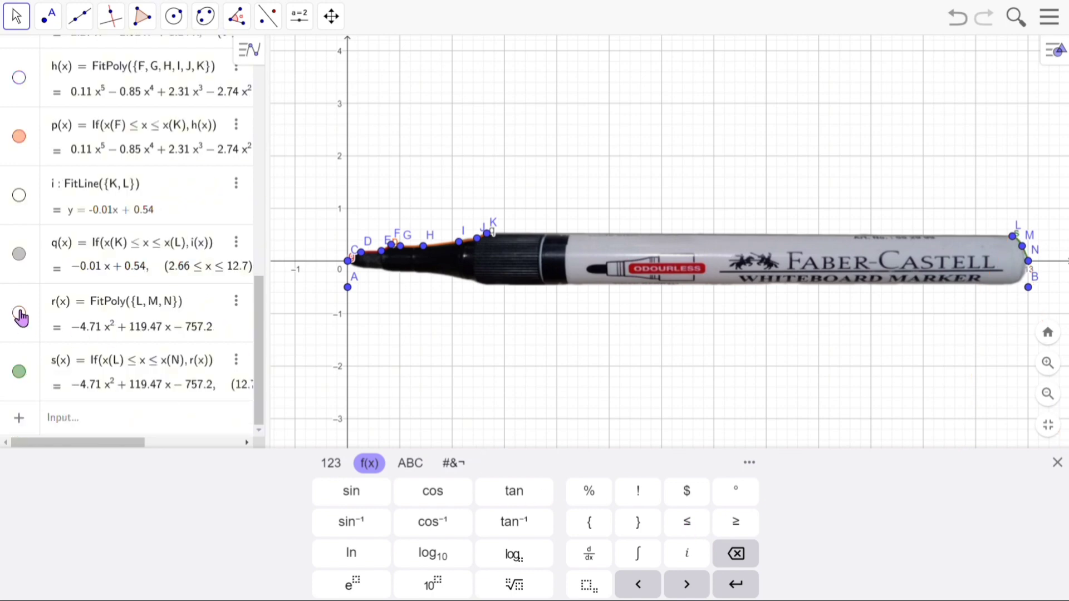
# Create a surface of revolution from function g, rotated by 2π about the xAxis.
pyautogui.click(53, 575)
pyautogui.write('surf')
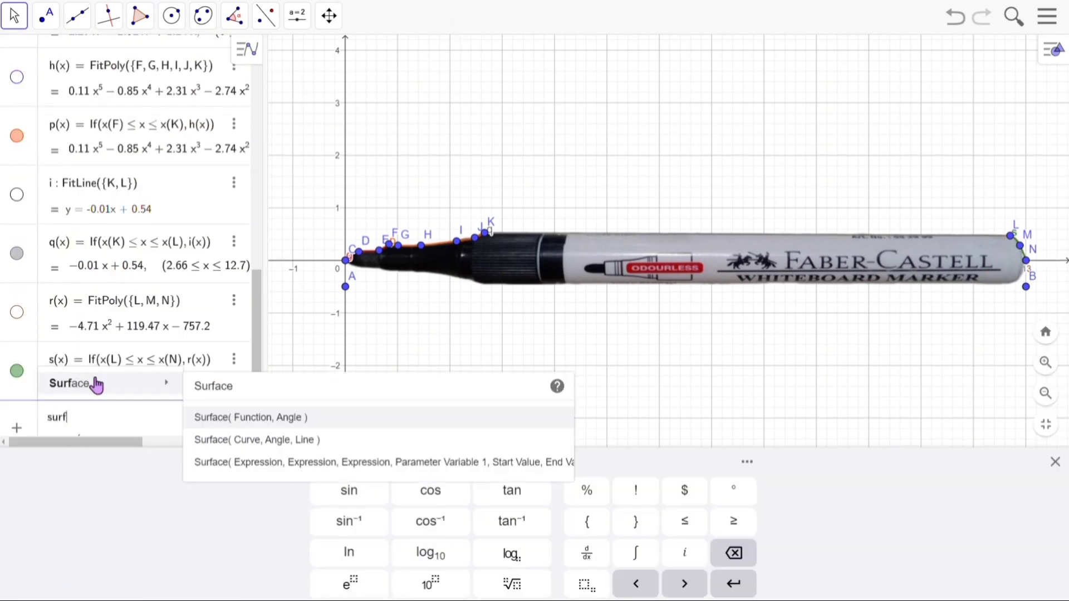
pyautogui.click(265, 435)
pyautogui.write('g, ')
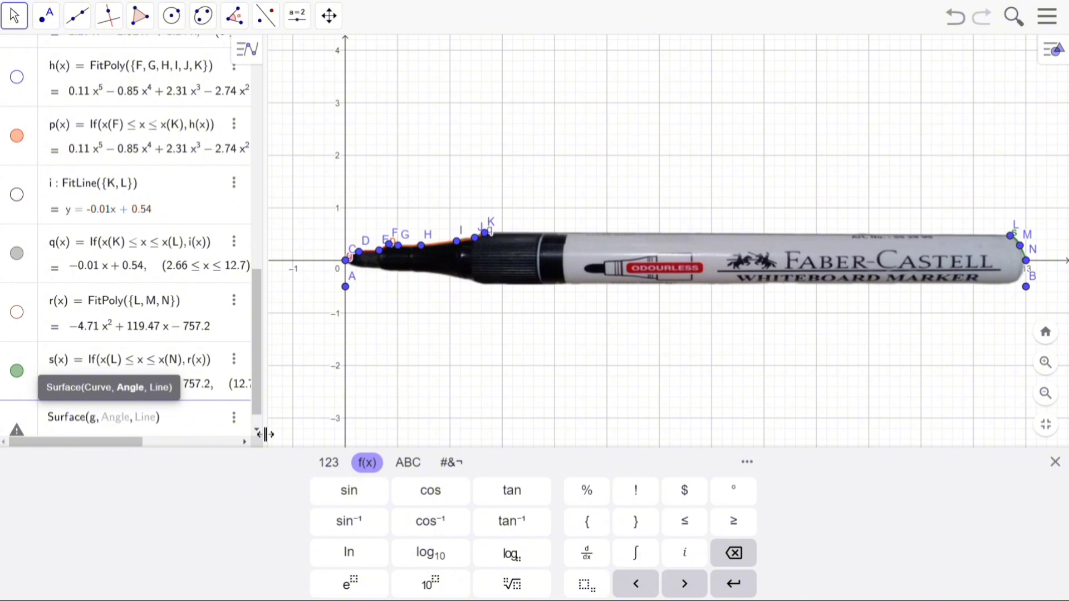
pyautogui.write('2')
pyautogui.click(327, 463)
pyautogui.click(480, 492)
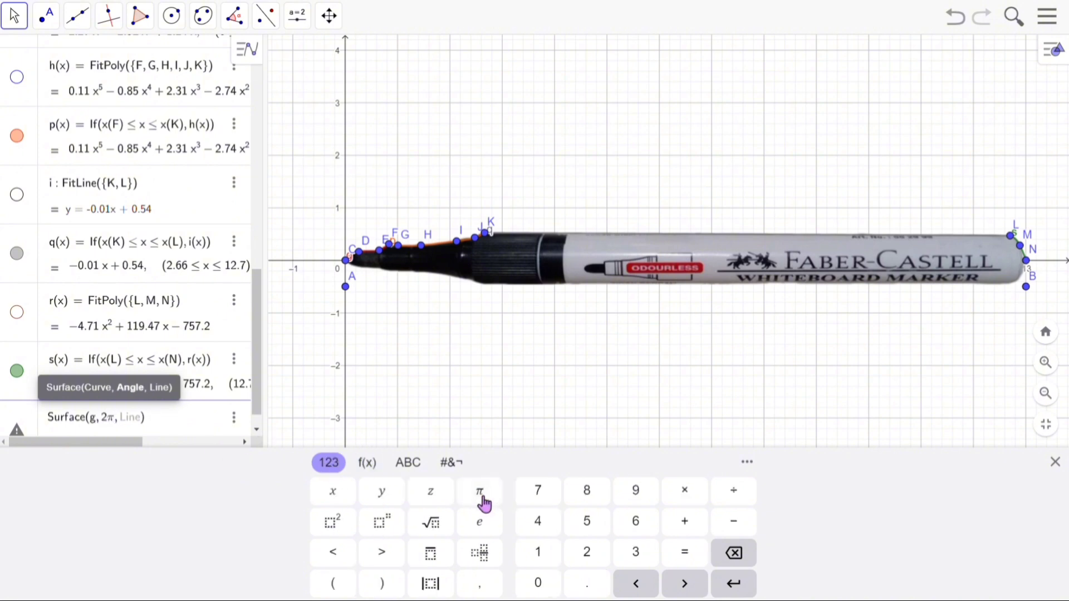
pyautogui.write(', xAxis')
pyautogui.press('Return')
# Create a surface of revolution from function p, rotated by 2π about the xAxis.
pyautogui.write('surf')
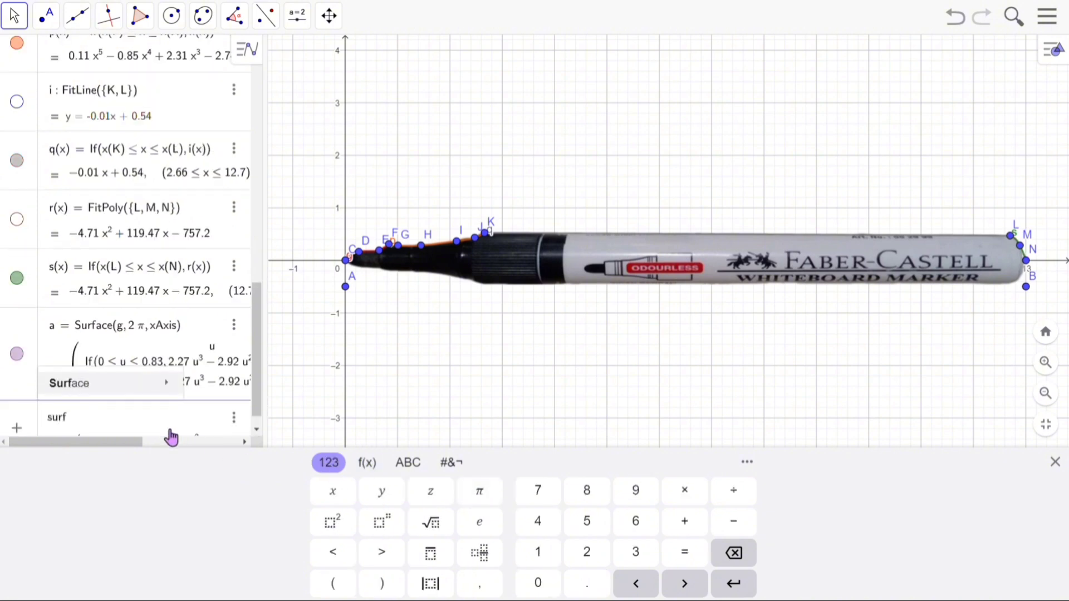
pyautogui.click(271, 441)
pyautogui.write('p, ')
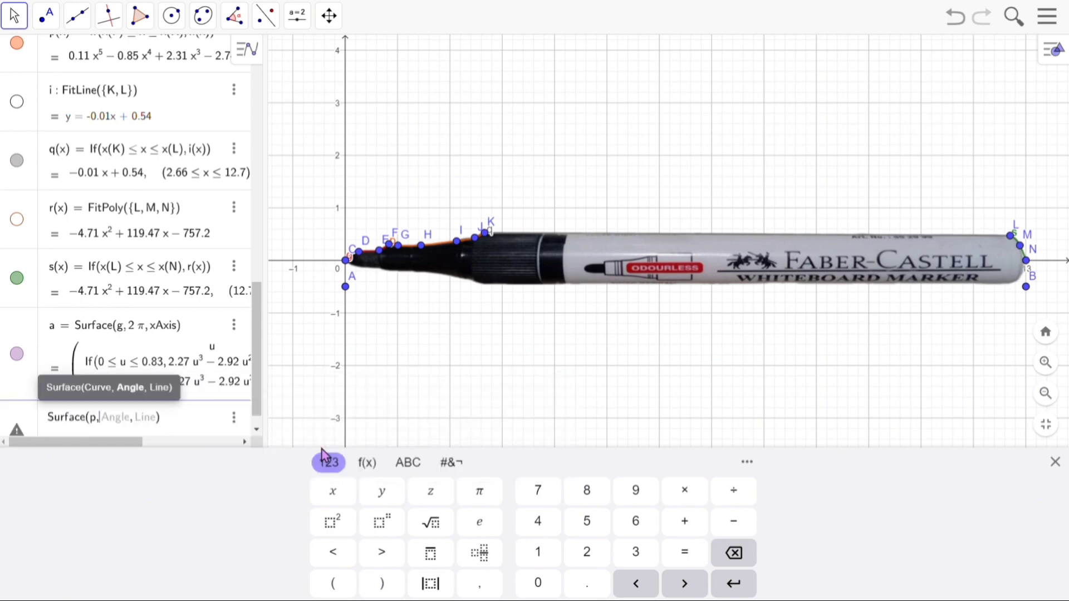
pyautogui.write('2,')
pyautogui.click(480, 492)
pyautogui.write(', xAxis')
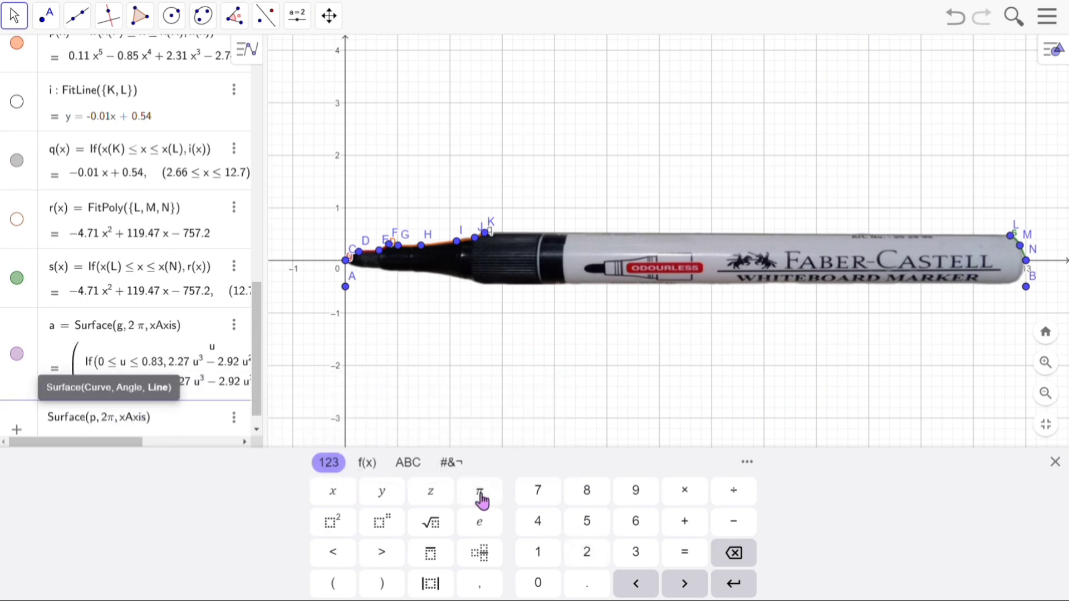
pyautogui.press('Return')
# Create a surface of revolution from function q, rotated by 2π about the xAxis.
pyautogui.write('surfa')
pyautogui.moveTo(179, 399)
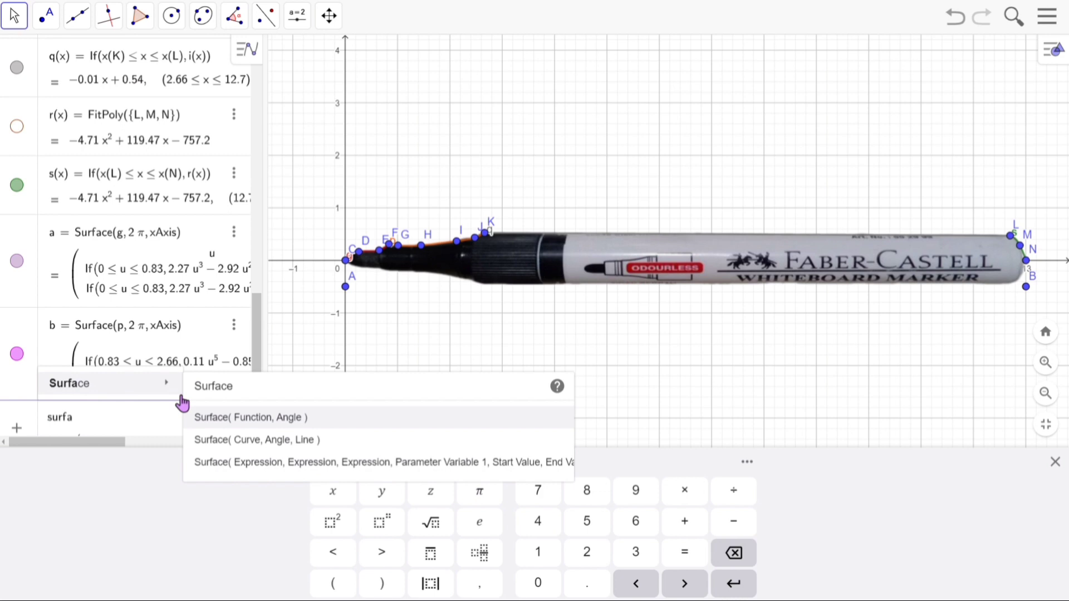
pyautogui.click(259, 440)
pyautogui.write('q, 2, )')
pyautogui.click(480, 492)
pyautogui.write(', ')
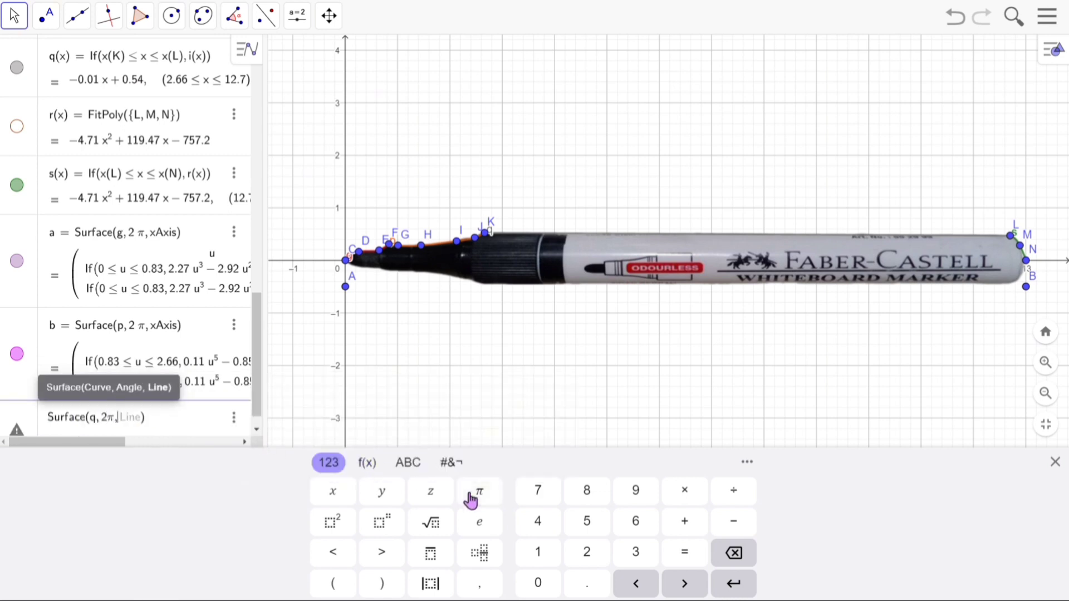
pyautogui.write('xAxis')
pyautogui.press('Return')
# Create a surface of revolution from function s, rotated by 2π about the xAxis.
pyautogui.write('surf')
pyautogui.moveTo(128, 391)
pyautogui.click(252, 435)
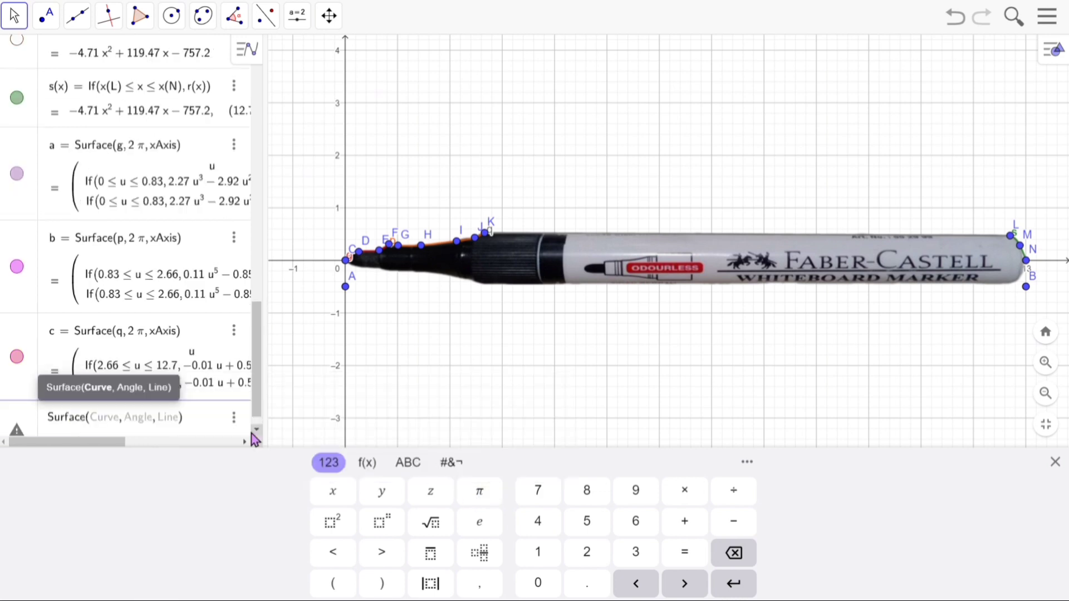
pyautogui.write('s, ')
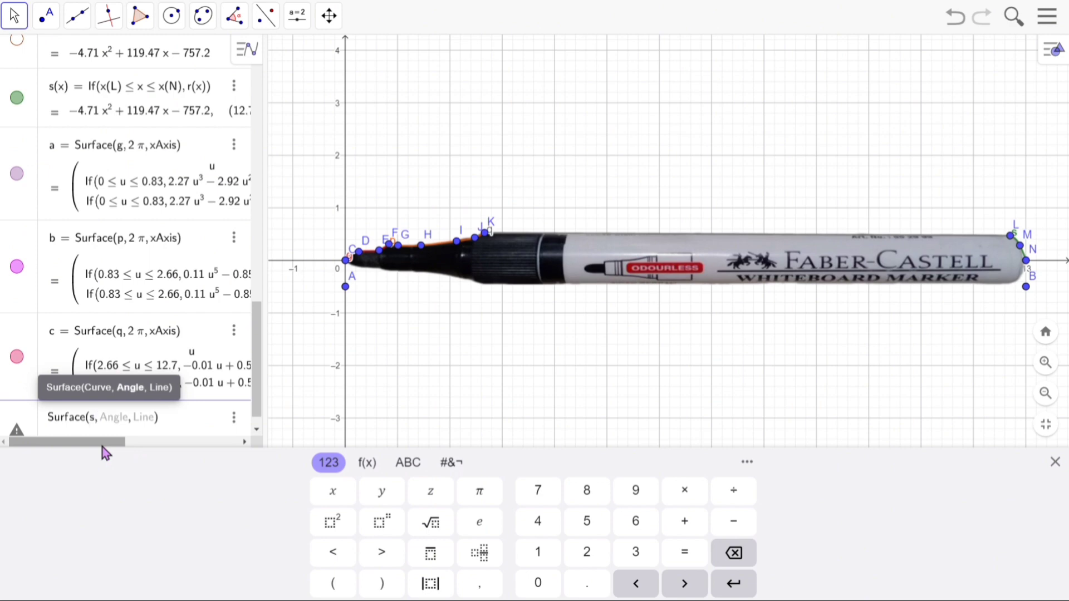
pyautogui.write('2')
pyautogui.click(478, 492)
pyautogui.write(',zAxis')
pyautogui.press('Return')
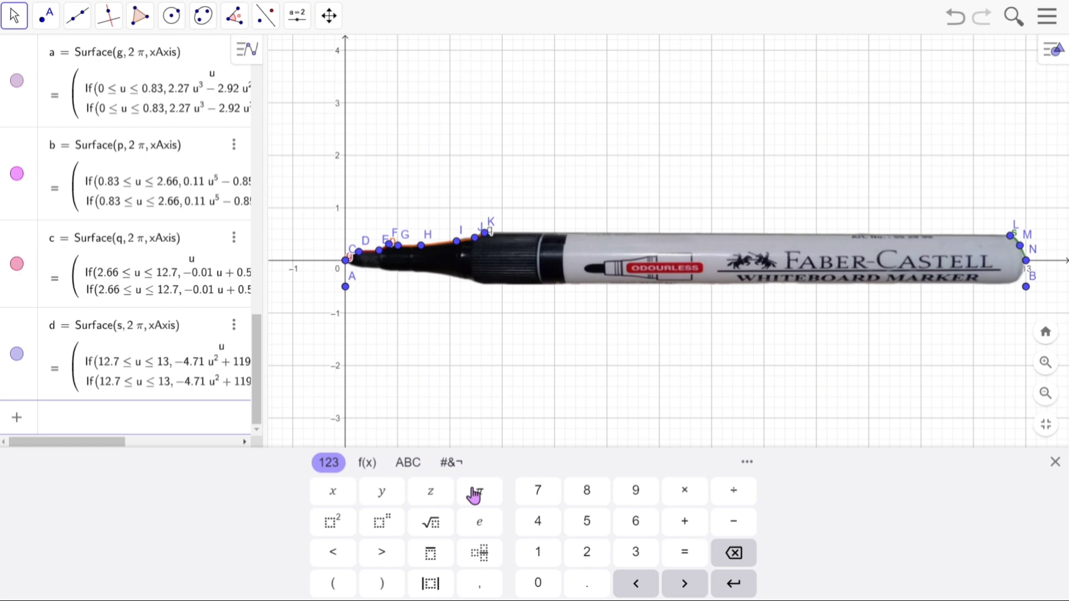
# Open the 3D Graphics view and widen it over the whole drawing area in place of the 2D view.
pyautogui.click(1056, 462)
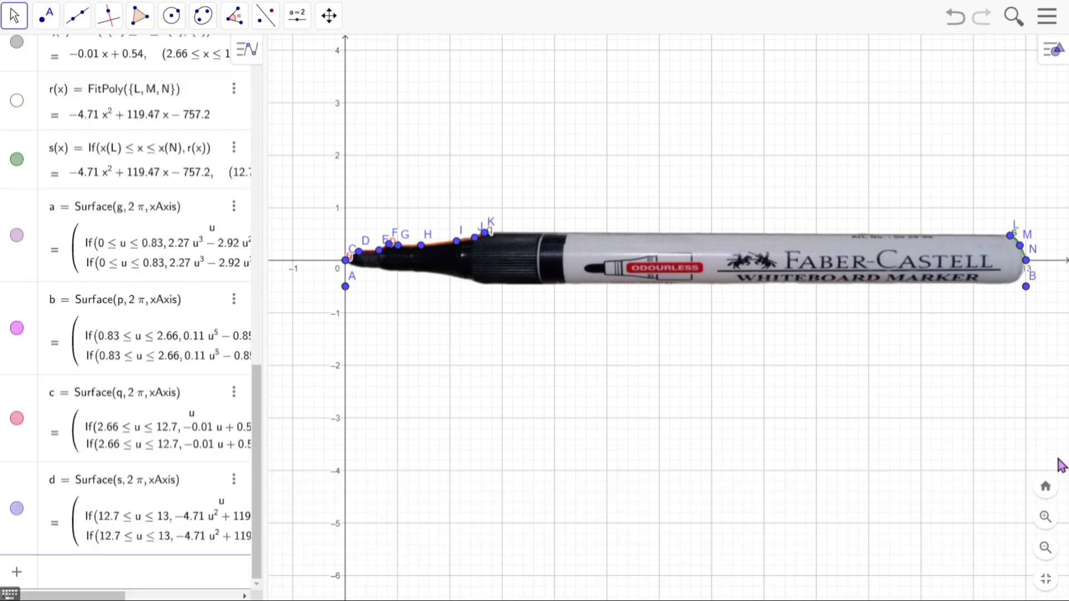
pyautogui.click(1055, 51)
pyautogui.click(1020, 51)
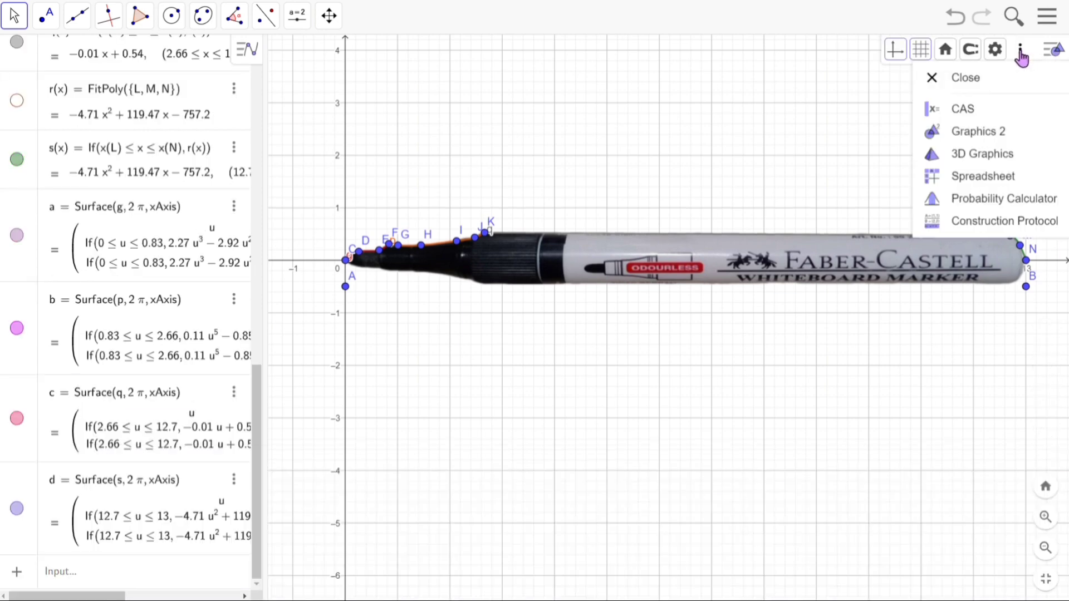
pyautogui.click(970, 159)
pyautogui.moveTo(722, 337); pyautogui.dragTo(234, 313)
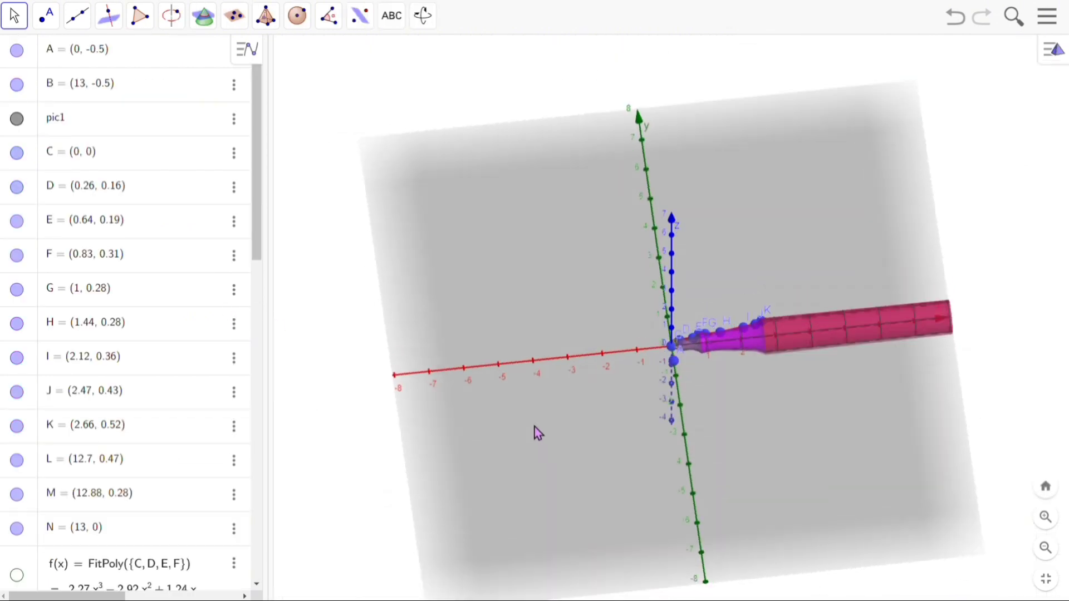
# Hide the plane and the z-axis in the 3D view and disallow selection of the z-axis.
pyautogui.rightClick(539, 437)
pyautogui.click(581, 445)
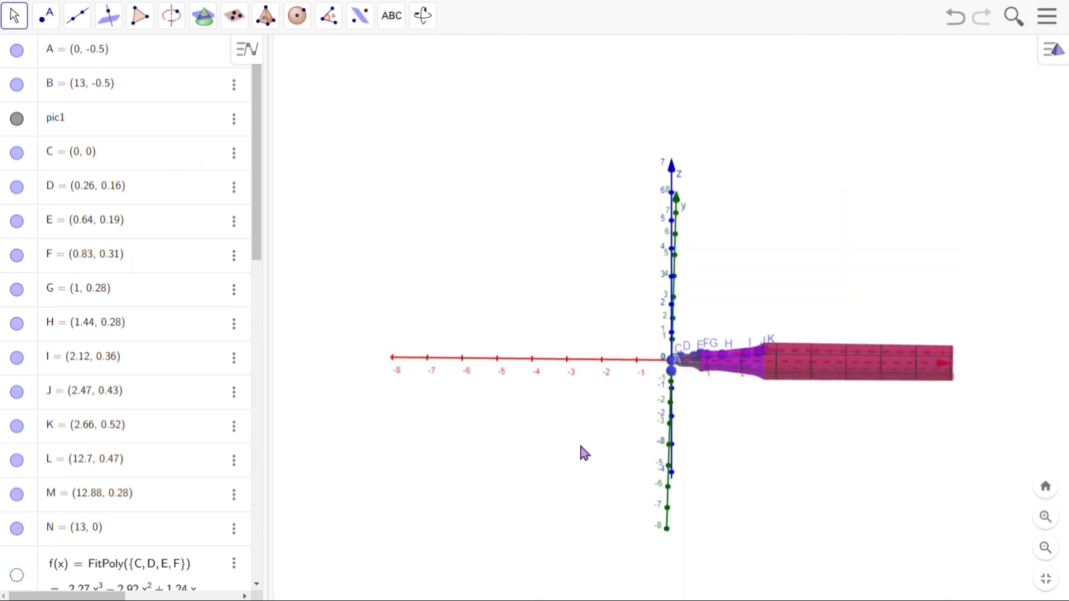
pyautogui.rightClick(580, 447)
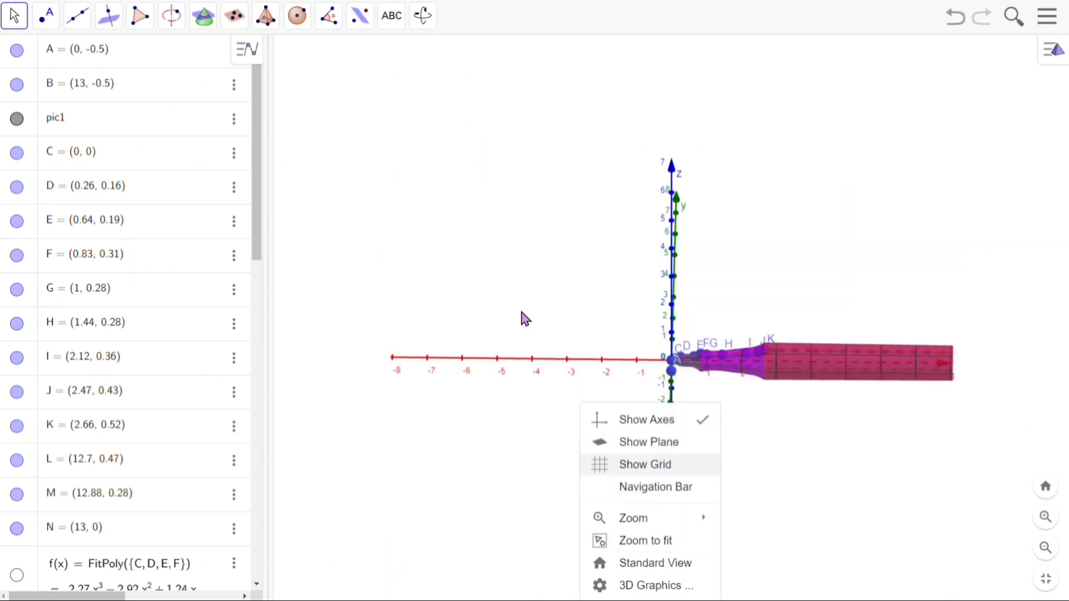
pyautogui.moveTo(525, 319); pyautogui.dragTo(532, 239)
pyautogui.rightClick(533, 241)
pyautogui.click(605, 425)
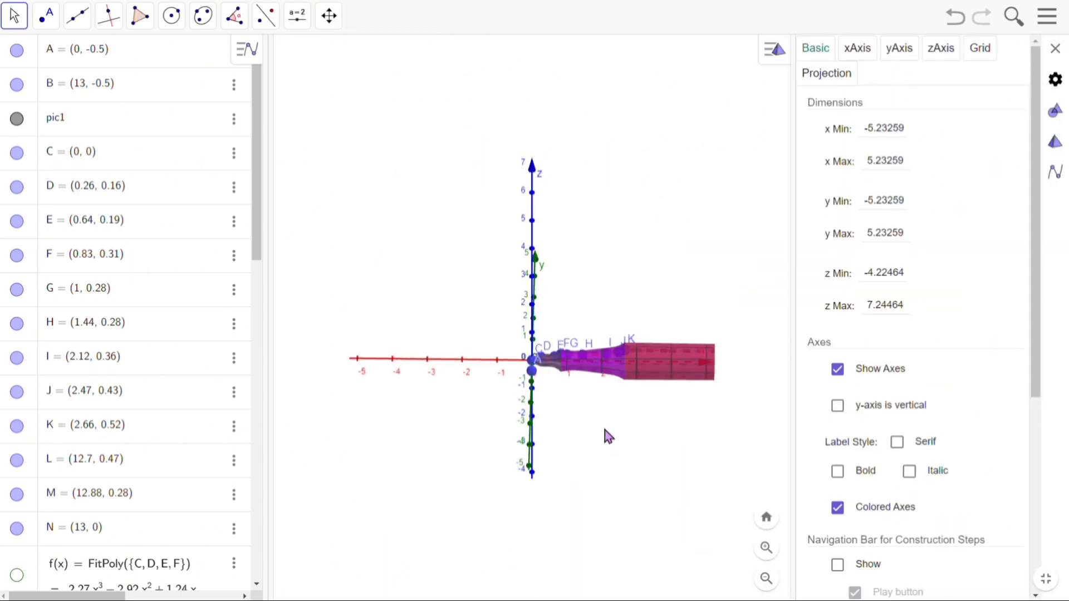
pyautogui.click(939, 49)
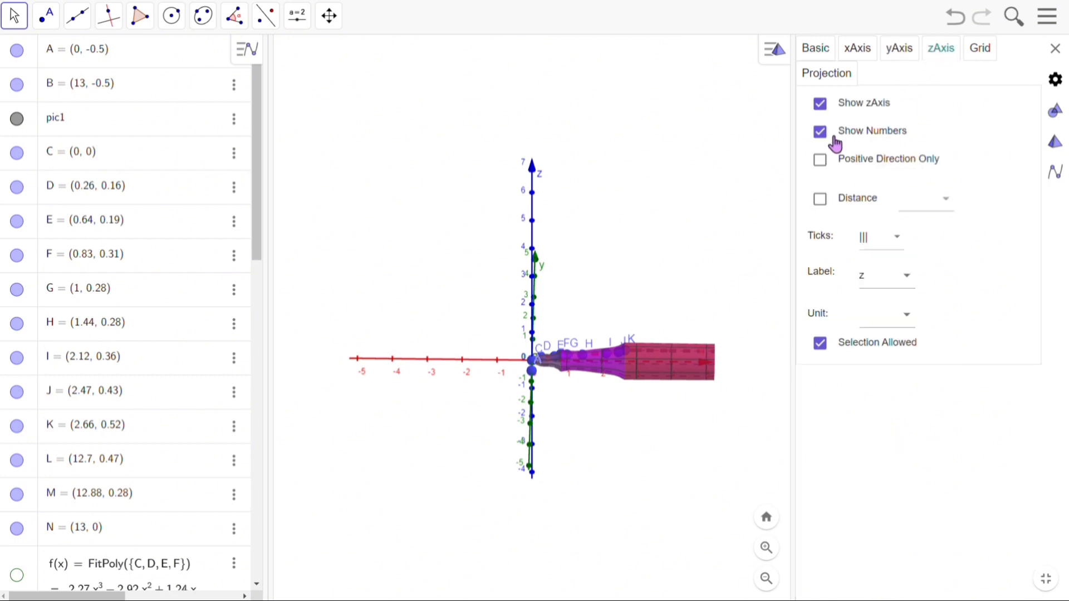
pyautogui.click(821, 106)
pyautogui.click(821, 342)
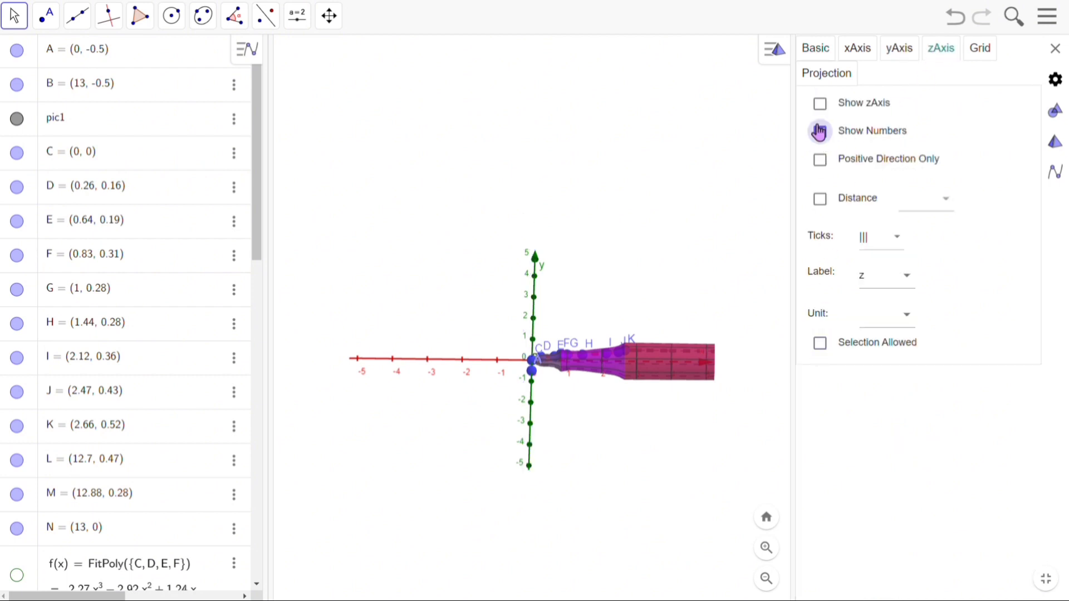
pyautogui.click(1054, 48)
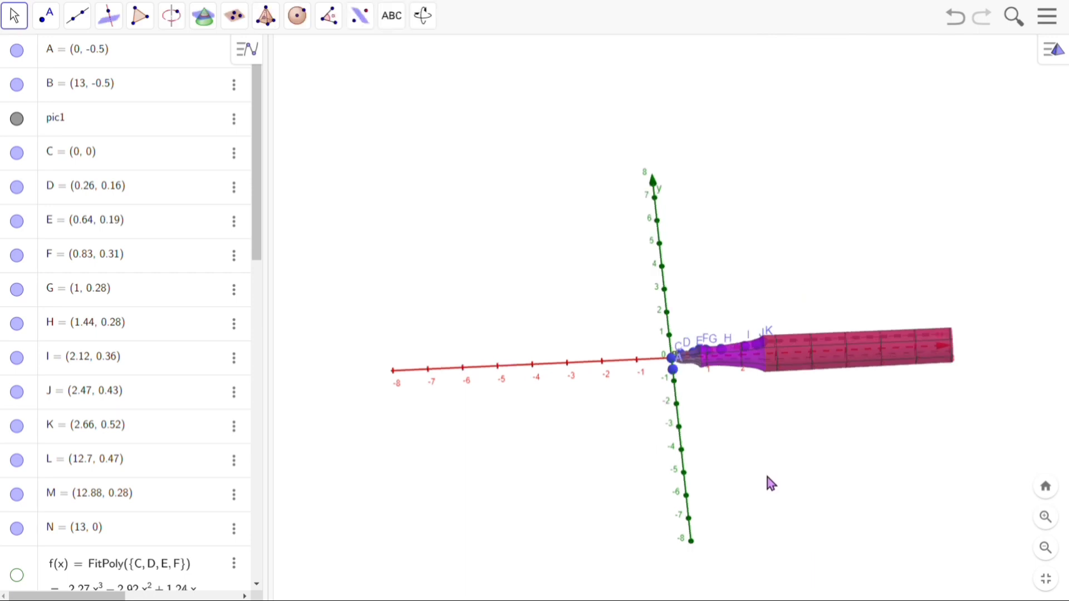
# Zoom out and rotate the 3D view to examine the entire revolved marker model.
pyautogui.moveTo(920, 508); pyautogui.dragTo(977, 556)
pyautogui.click(1045, 548)
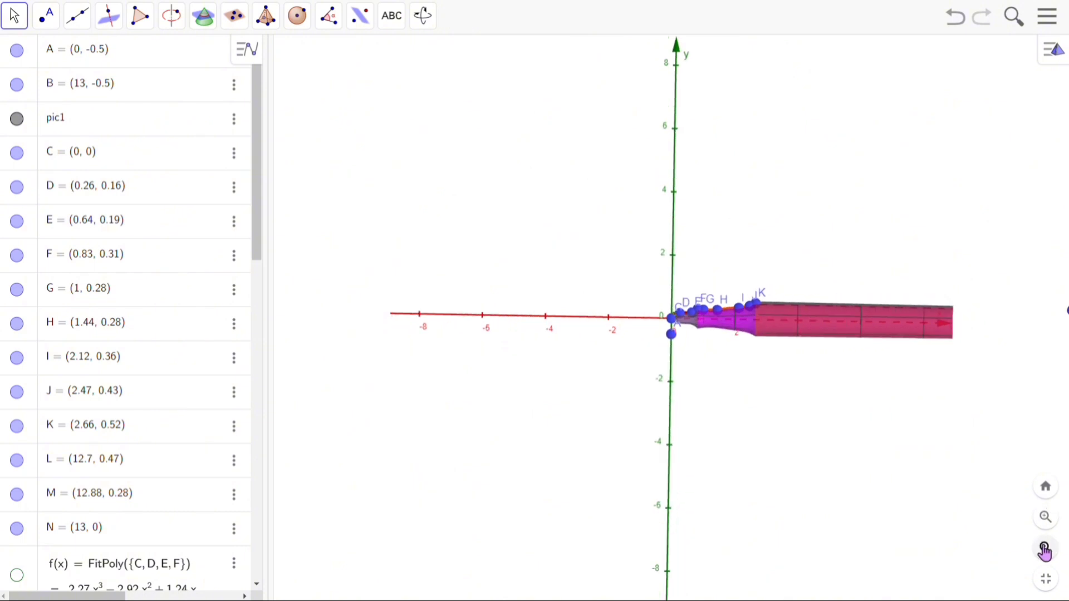
pyautogui.click(1045, 548)
pyautogui.moveTo(667, 410); pyautogui.dragTo(607, 392)
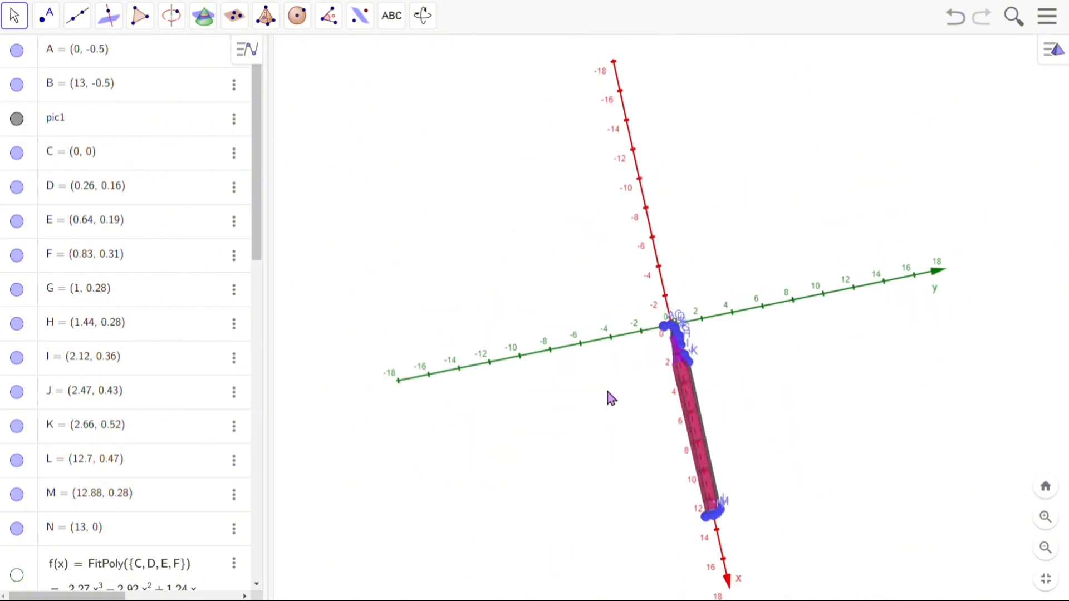
# Bring back the 2D Graphics view with the marker image and close the 3D Graphics view.
pyautogui.moveTo(273, 275); pyautogui.dragTo(816, 275)
pyautogui.click(1046, 15)
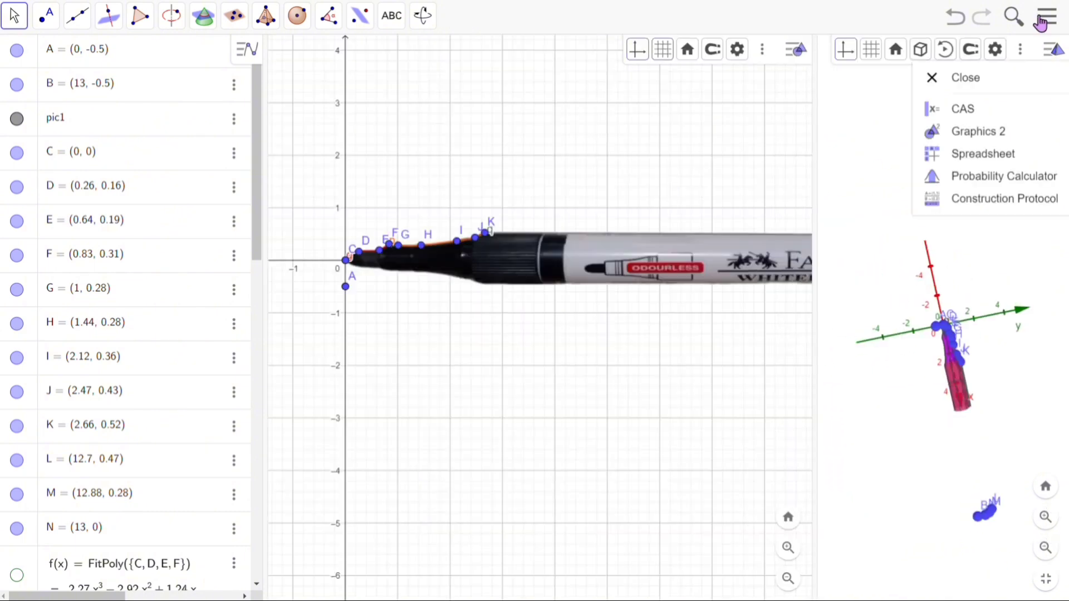
pyautogui.click(917, 299)
pyautogui.click(947, 236)
pyautogui.click(728, 359)
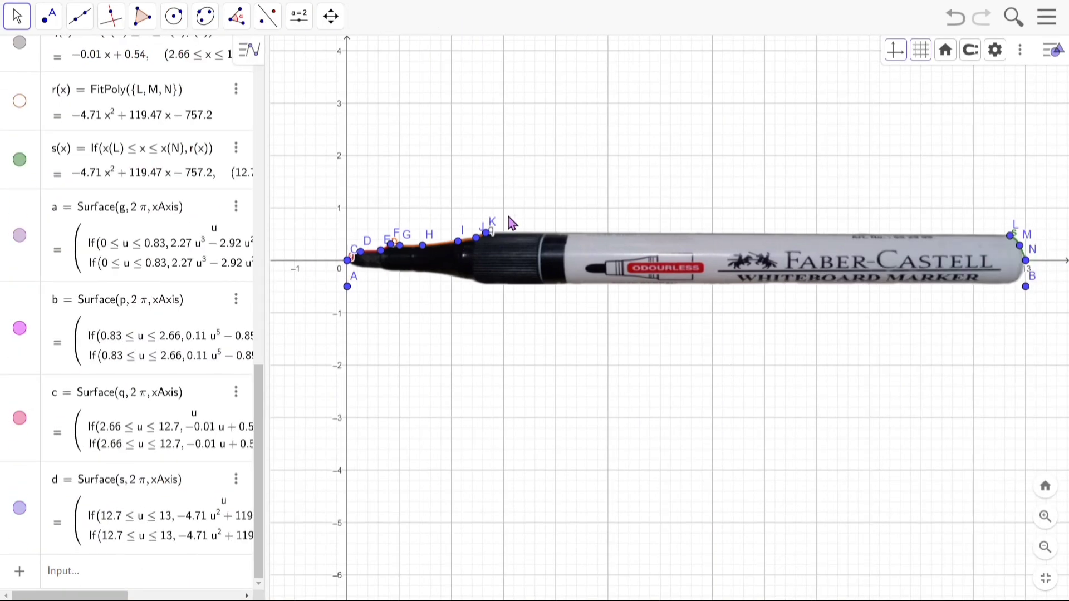
pyautogui.scroll(6, 191, 184)
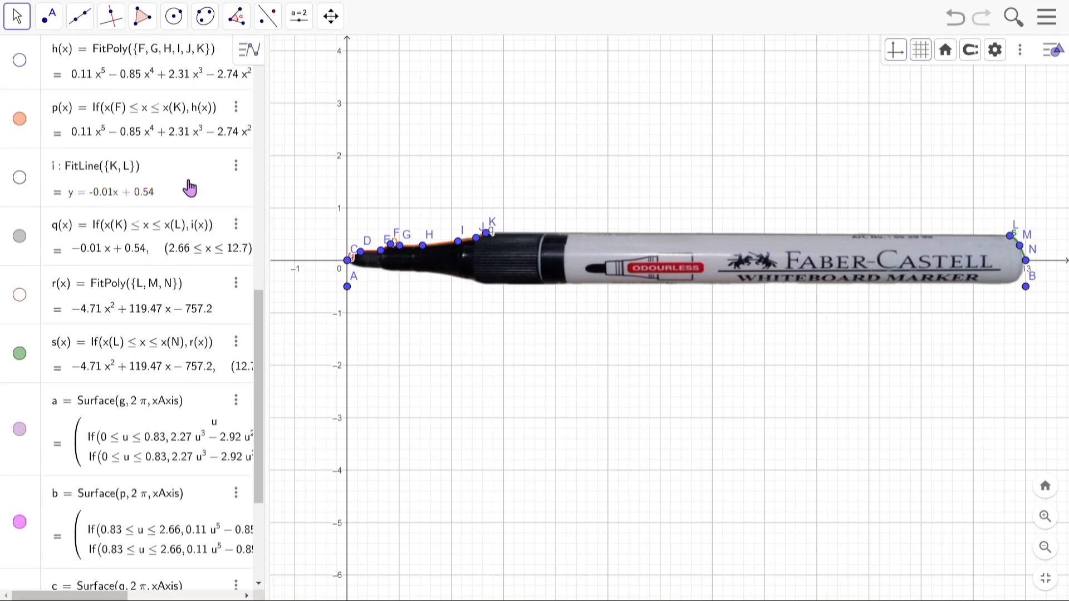
# Change the y-coordinate of point K to 0.5 in its definition.
pyautogui.scroll(4, 189, 184)
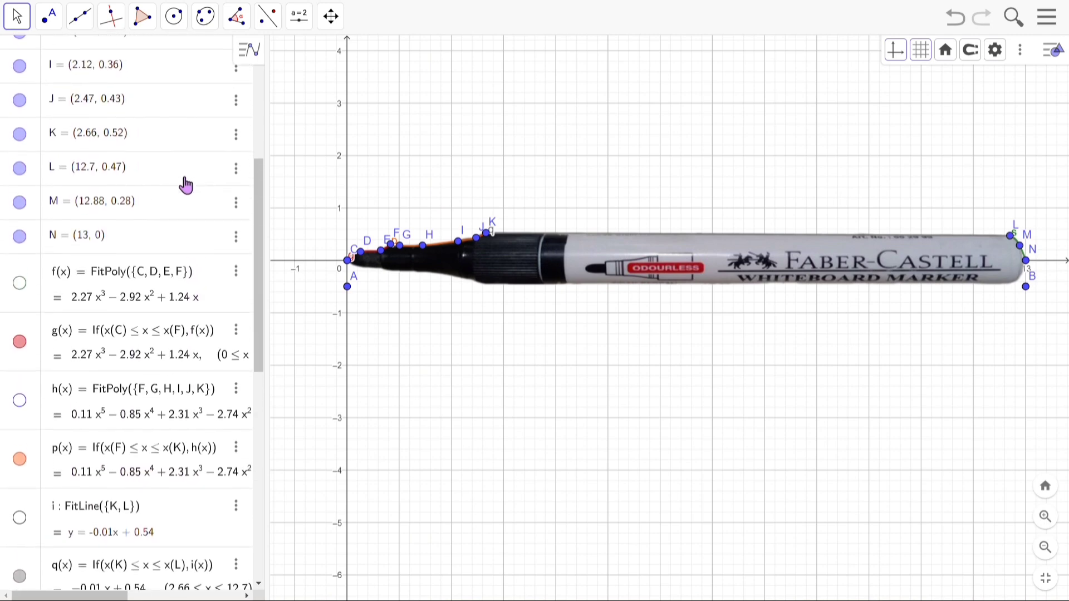
pyautogui.click(123, 142)
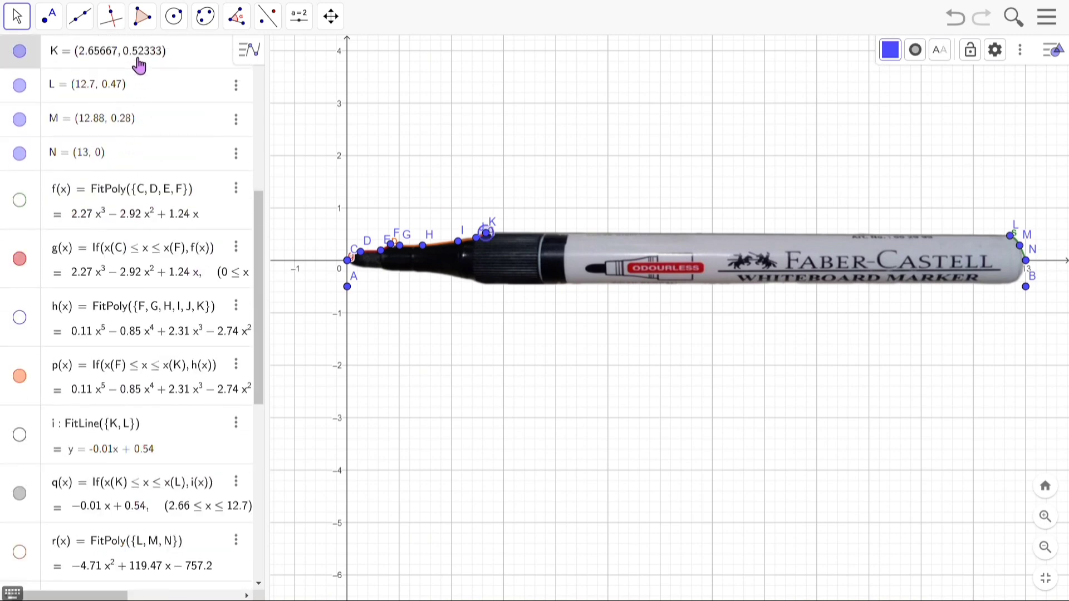
pyautogui.moveTo(158, 56); pyautogui.dragTo(146, 60)
pyautogui.press('BackSpace')
pyautogui.press('Return')
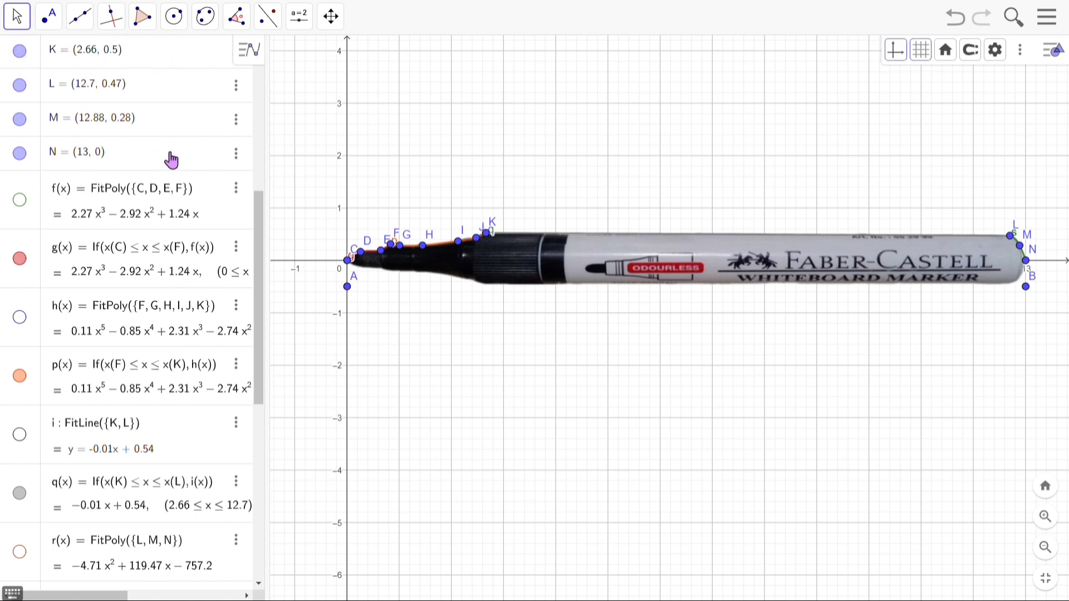
# Change the y-coordinate of point L to 0.5 in its definition.
pyautogui.click(124, 110)
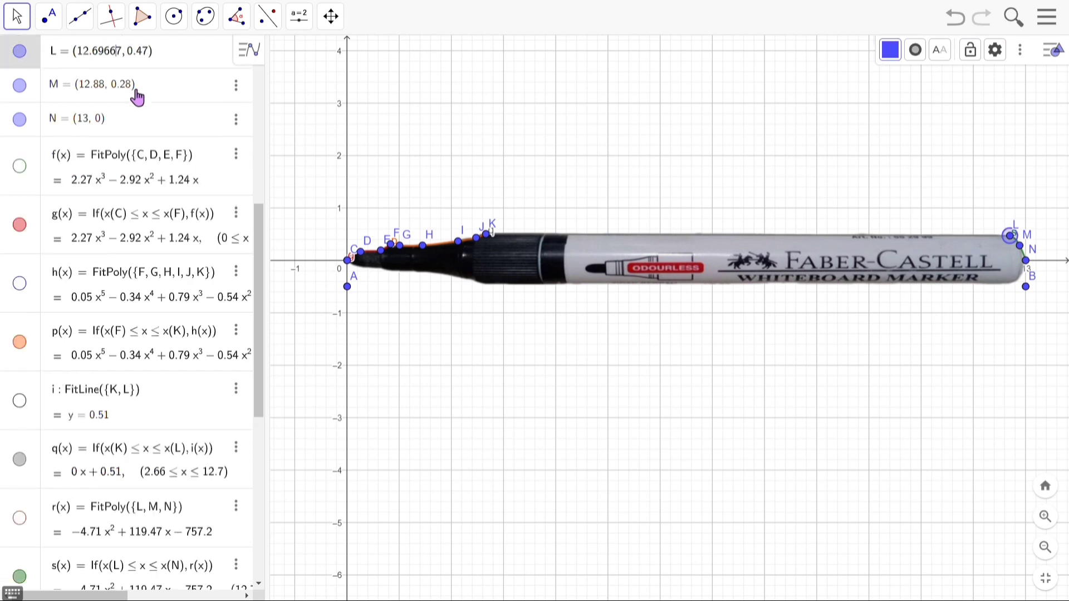
pyautogui.moveTo(149, 53); pyautogui.dragTo(140, 55)
pyautogui.press('BackSpace')
pyautogui.press('Return')
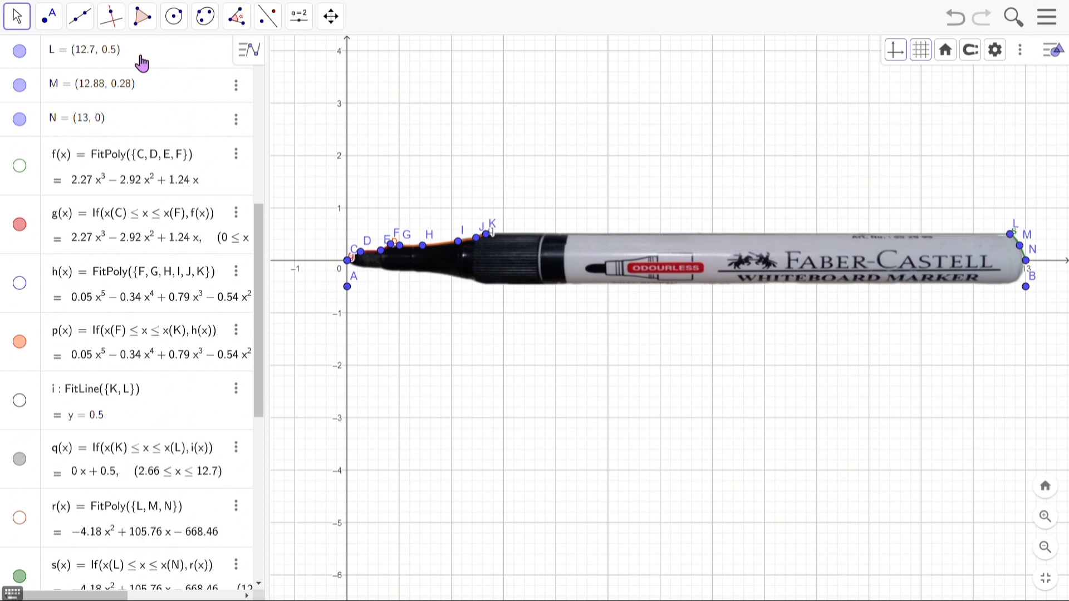
# Start a new definition Luas1 as the definite Integral of f(x) with start x-value 0.
pyautogui.scroll(-7, 167, 306)
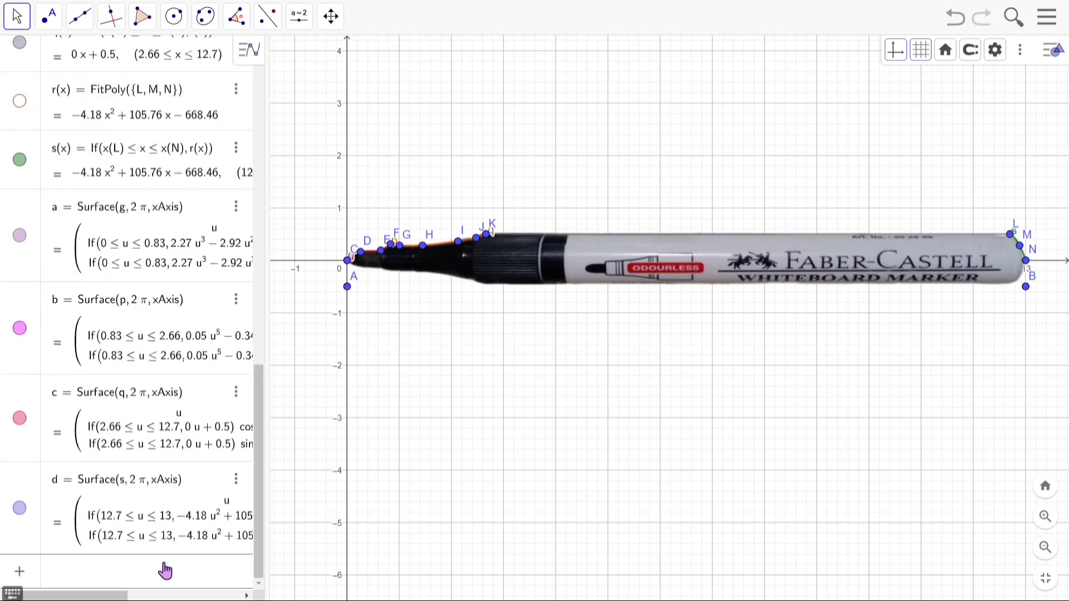
pyautogui.write('Luas1 =')
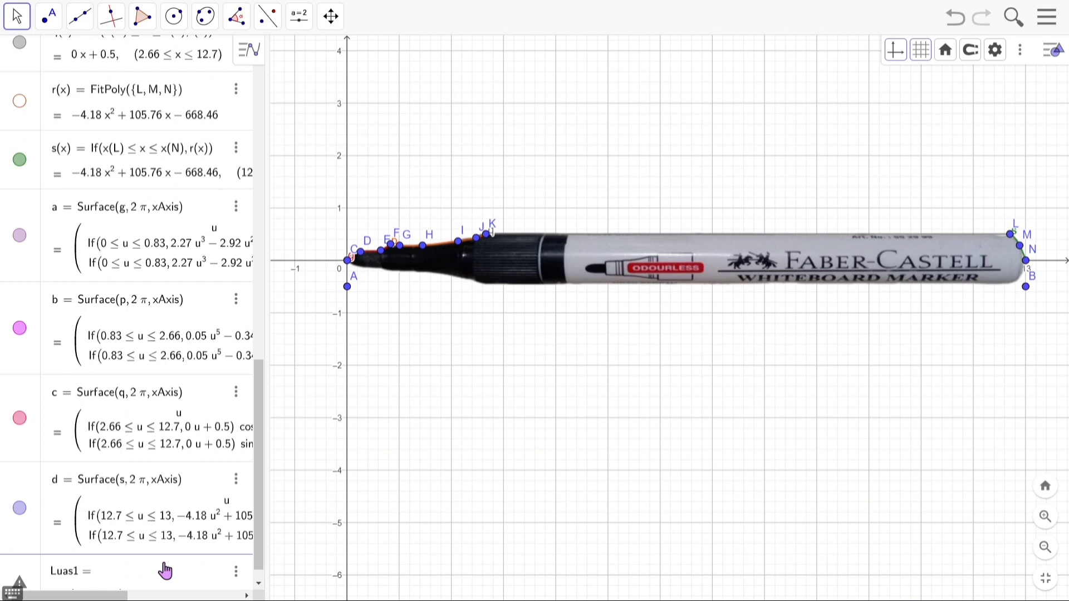
pyautogui.write(' int')
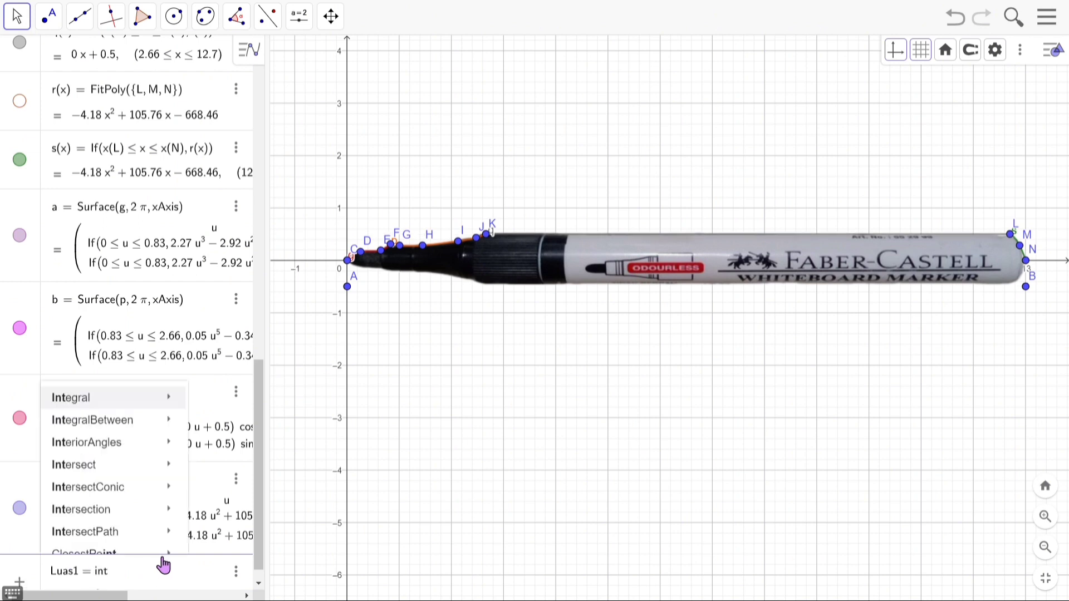
pyautogui.moveTo(136, 411)
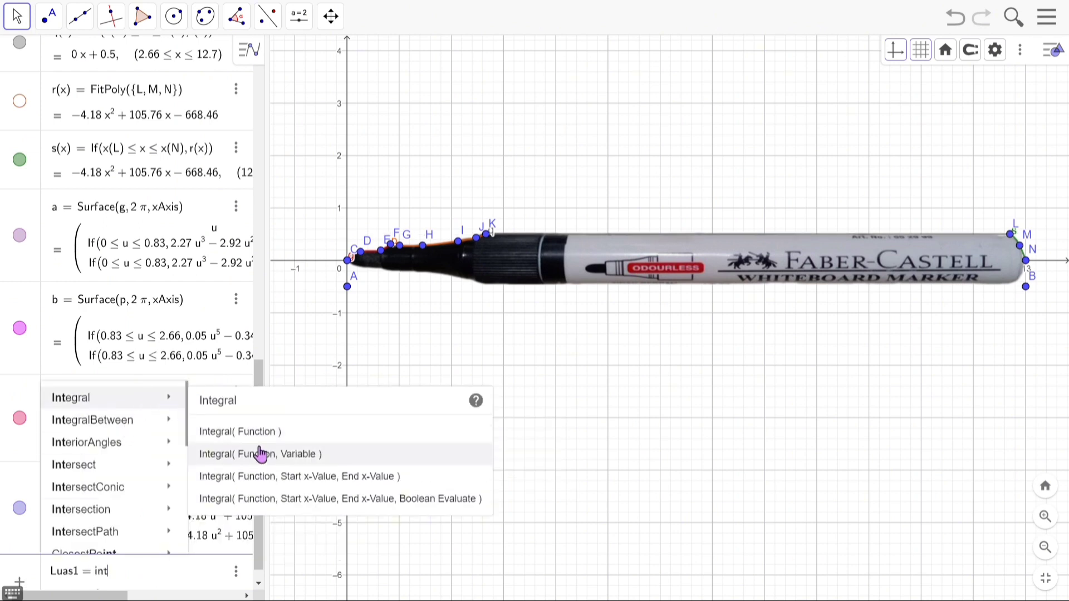
pyautogui.click(266, 477)
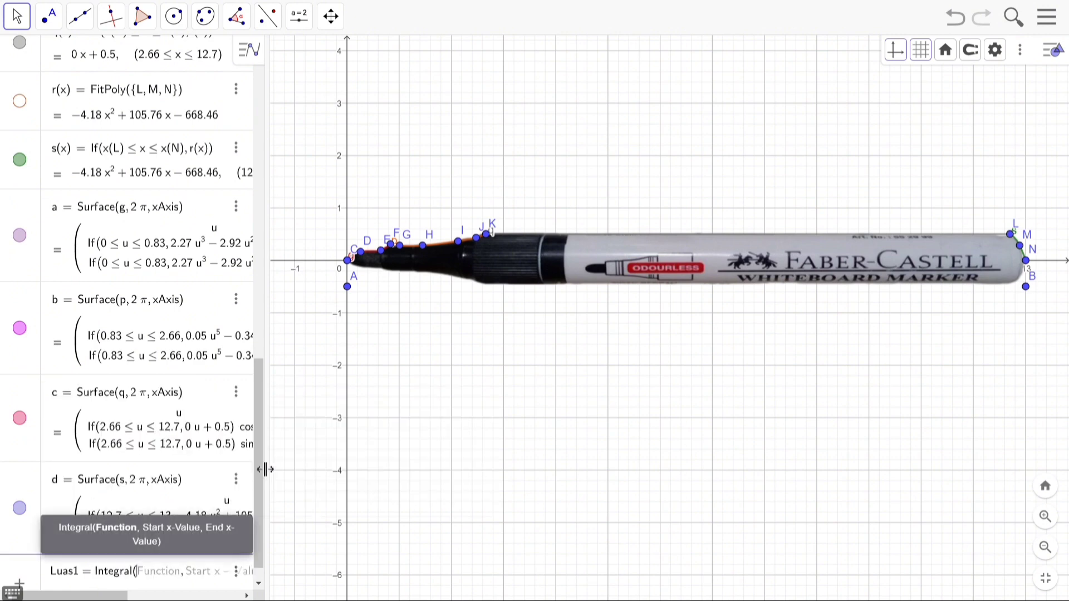
pyautogui.write('f(x),')
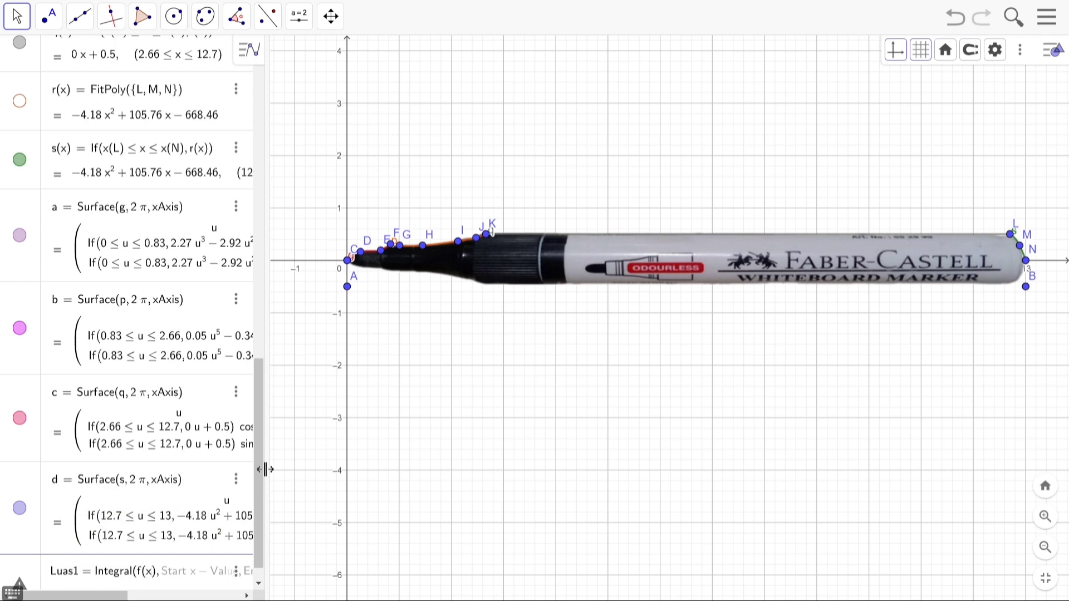
pyautogui.press('Right')
pyautogui.press('Right')
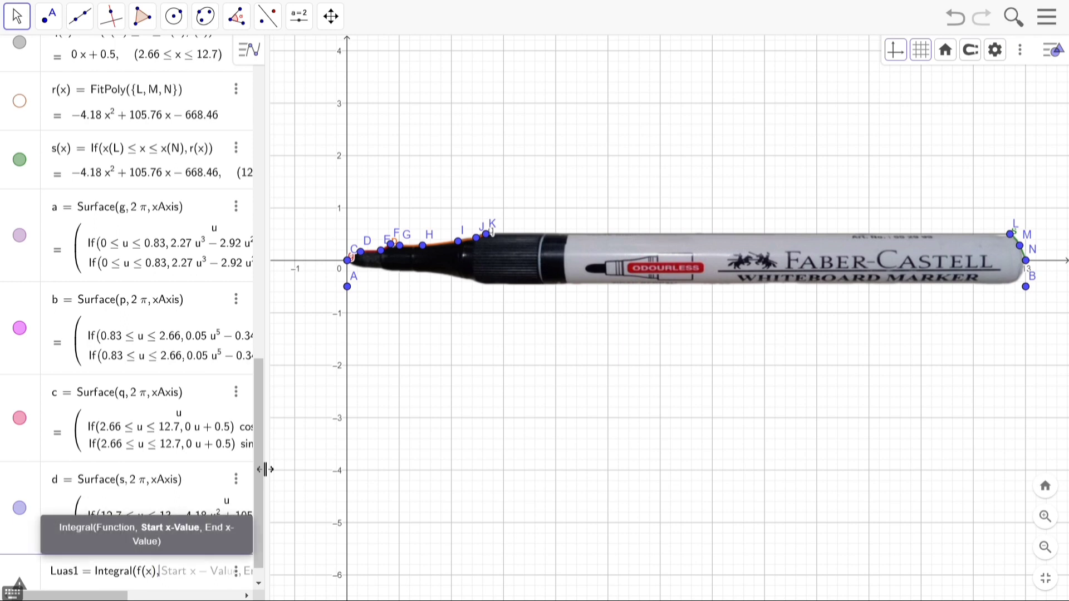
pyautogui.write('0,')
pyautogui.press('Right')
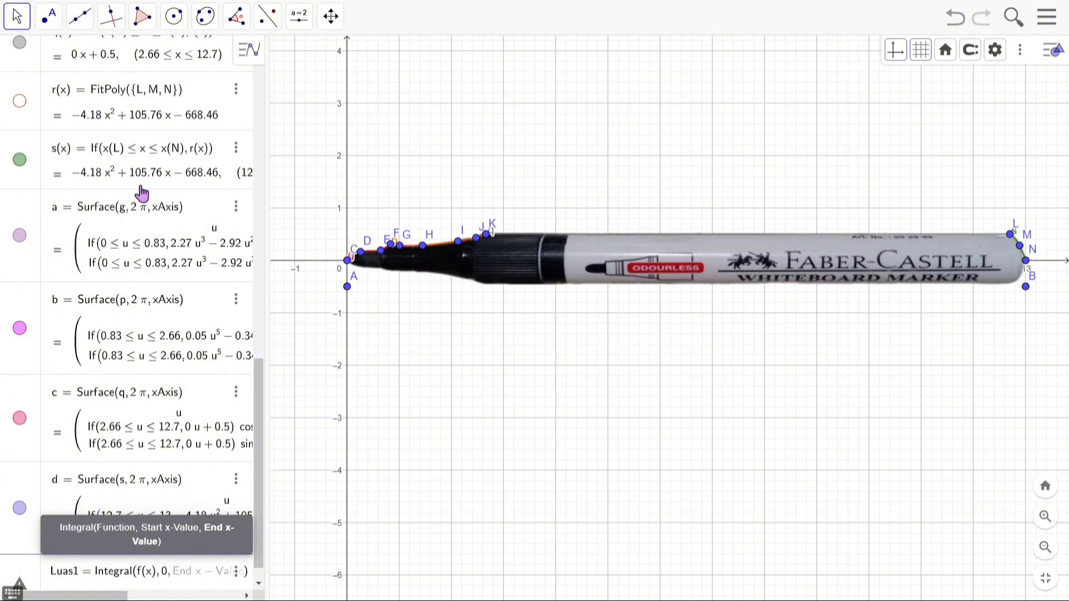
# Look up the x-coordinate of point F and complete the Luas1 integral with end x-value 0.83.
pyautogui.scroll(5, 132, 159)
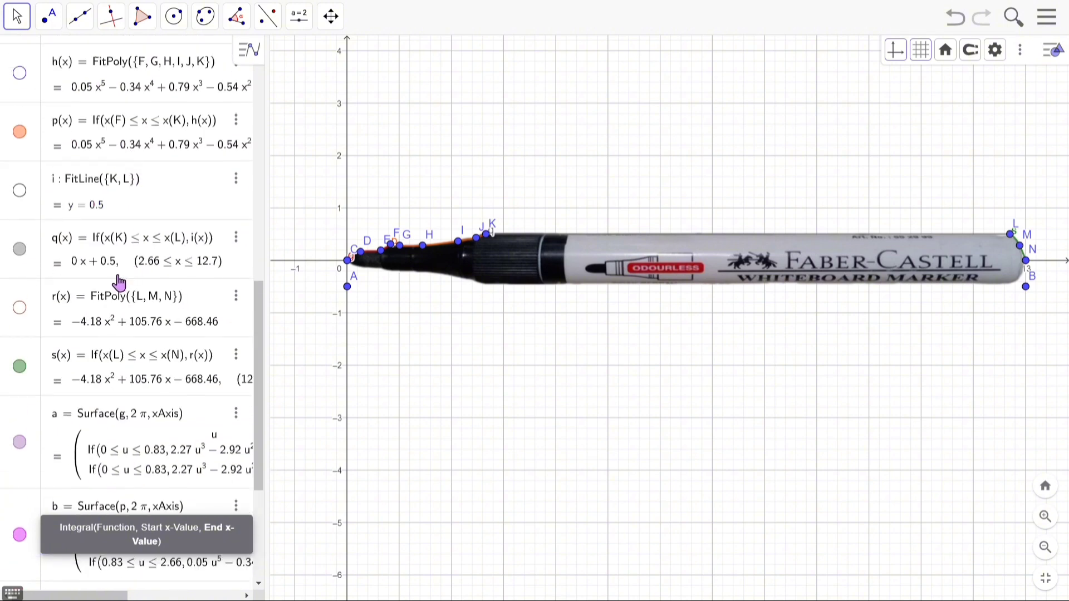
pyautogui.scroll(4, 112, 319)
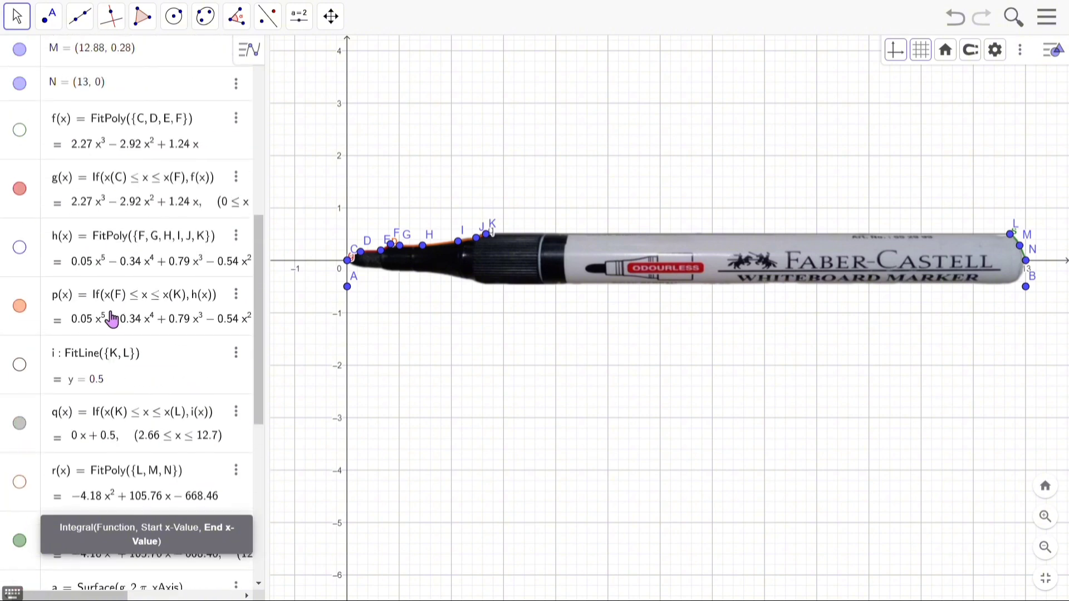
pyautogui.scroll(1, 112, 318)
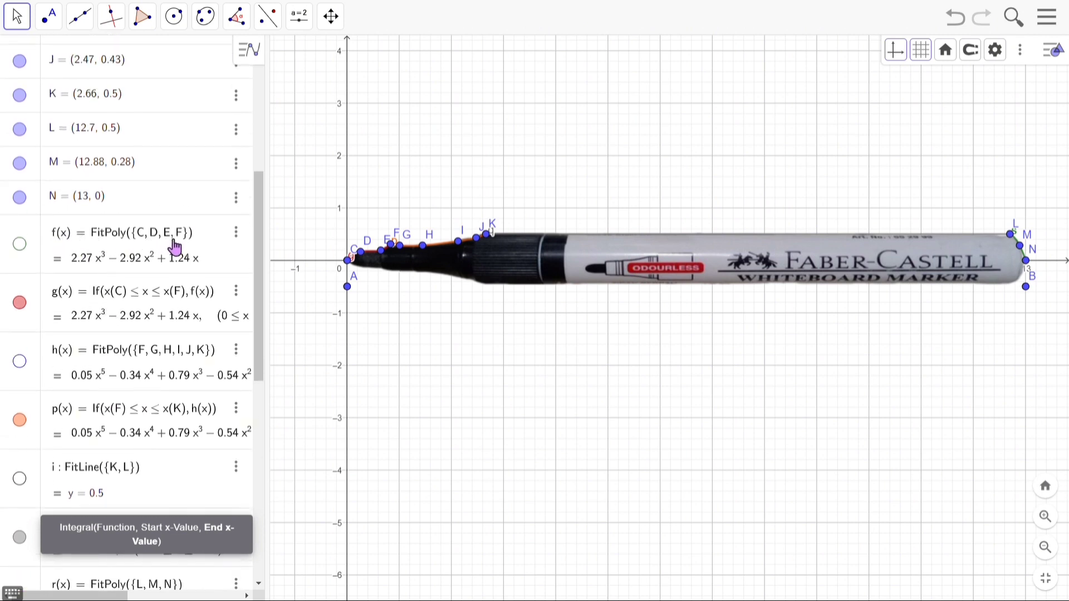
pyautogui.scroll(3, 176, 245)
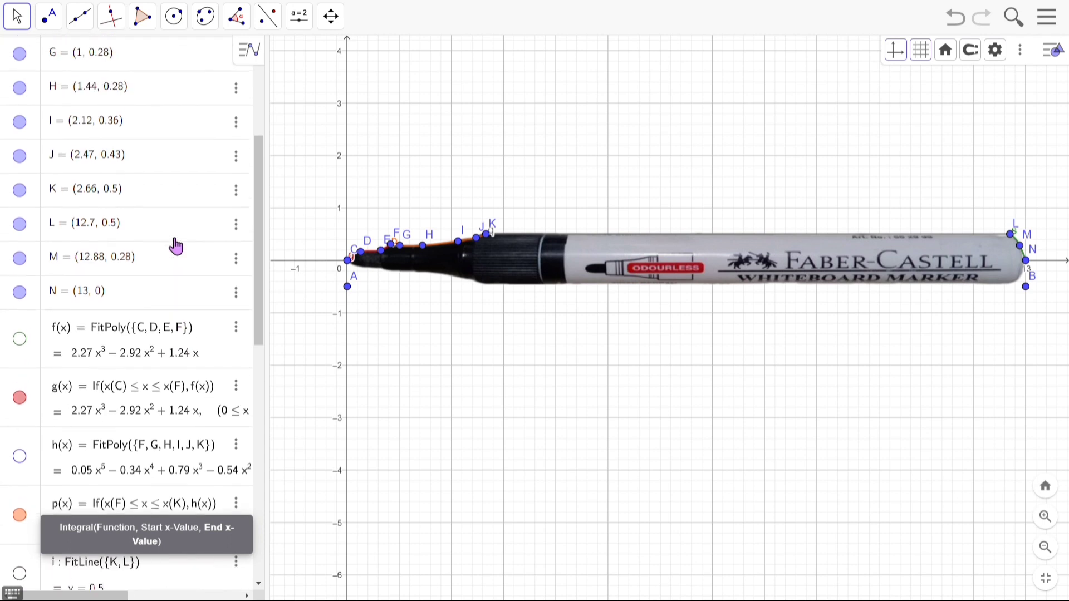
pyautogui.scroll(1, 176, 245)
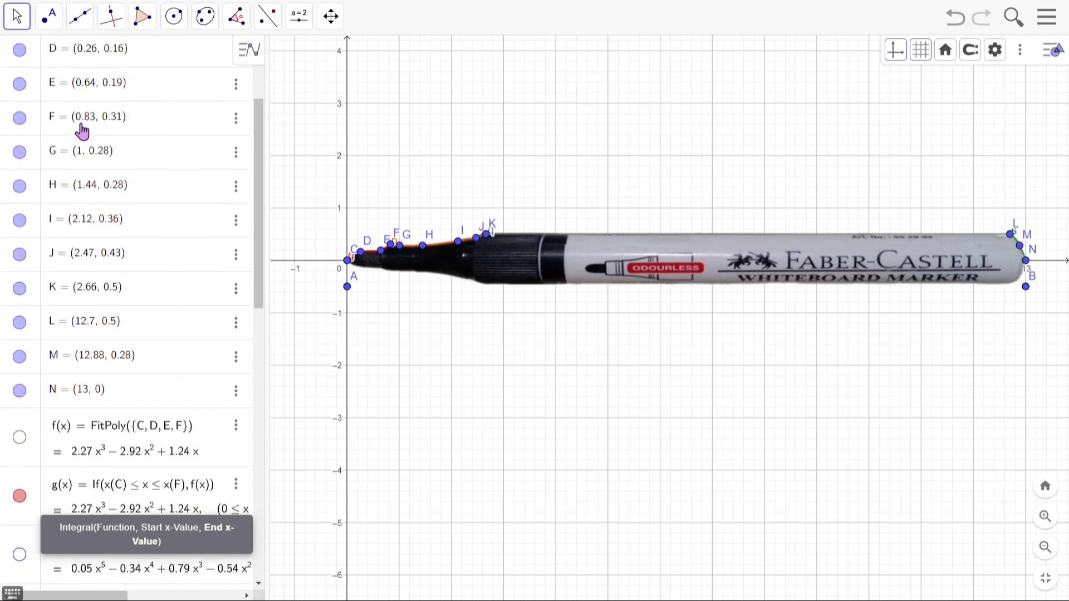
pyautogui.scroll(-5, 142, 354)
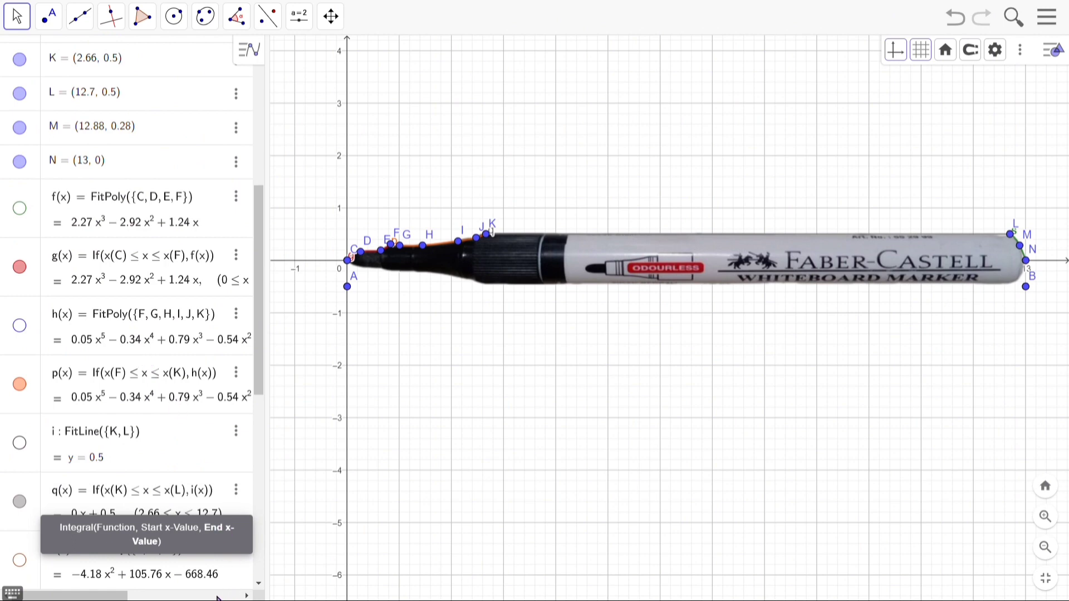
pyautogui.scroll(-10, 210, 569)
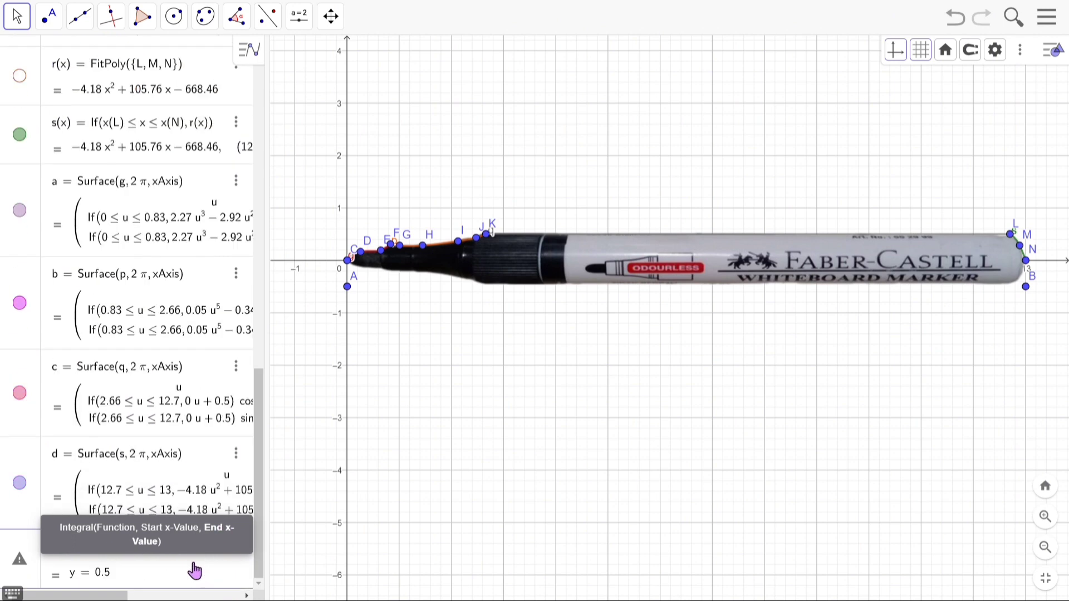
pyautogui.write('0, 0.83)')
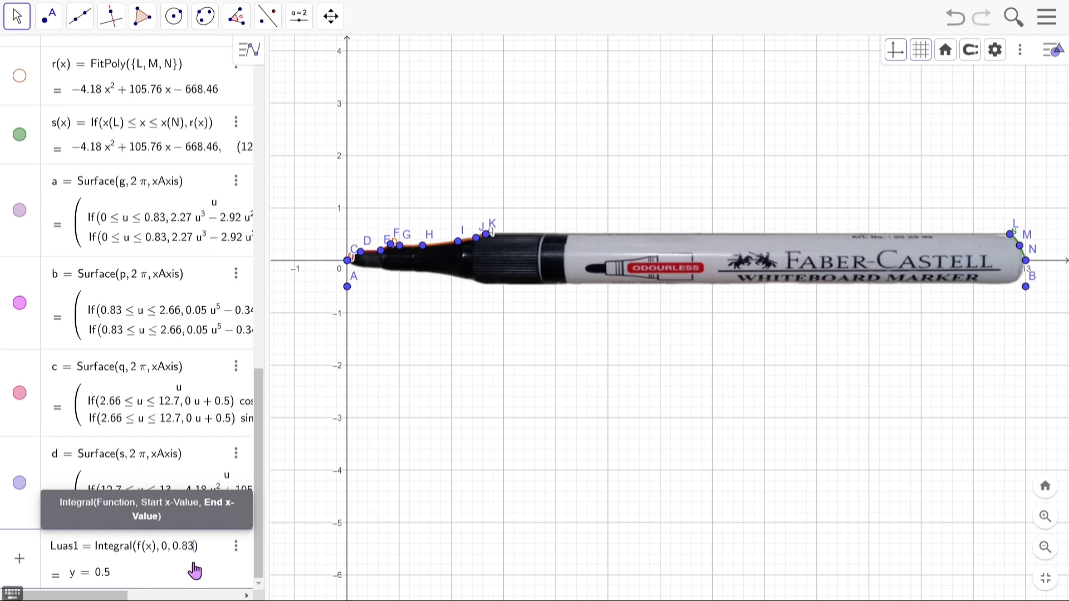
pyautogui.press('Return')
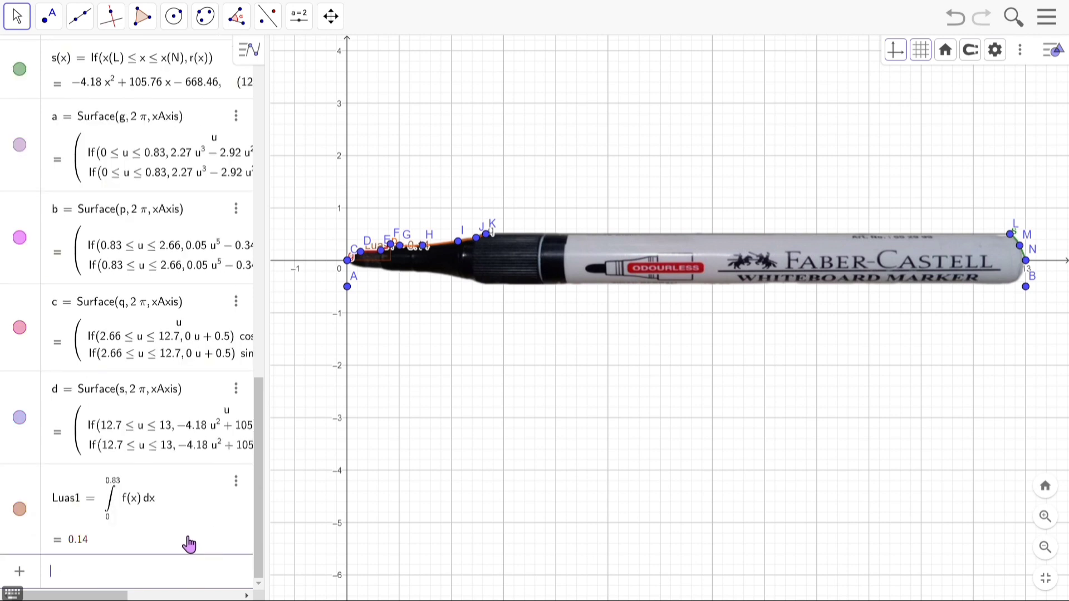
# Define Luas2 as the Integral of h(x) from 0.83 to 2.66, the x-coordinate of point K.
pyautogui.write('Luas2=inte')
pyautogui.press('Return')
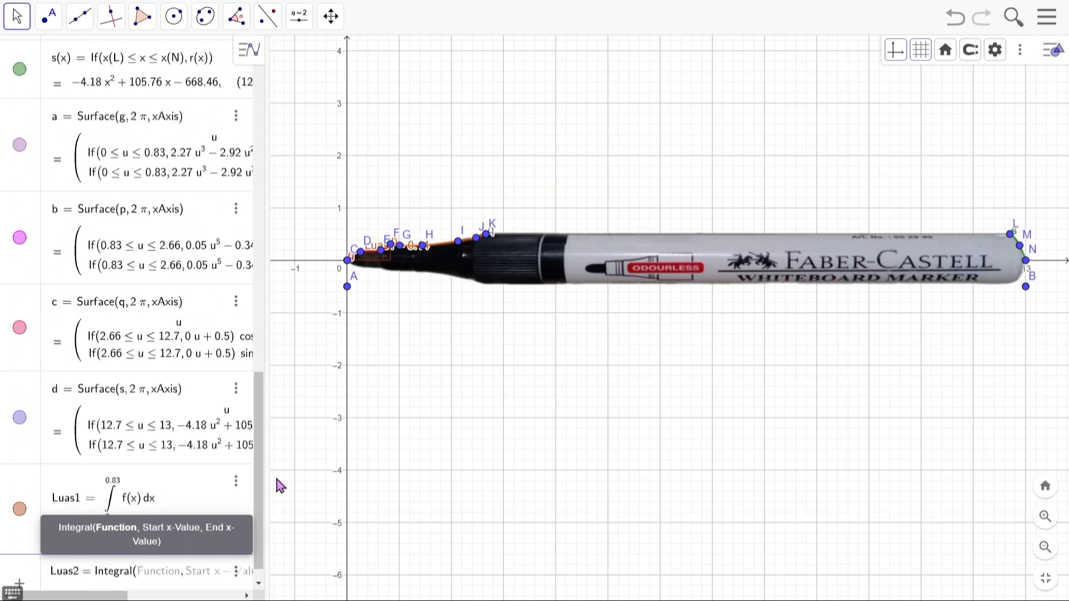
pyautogui.write('h(x),0.83,')
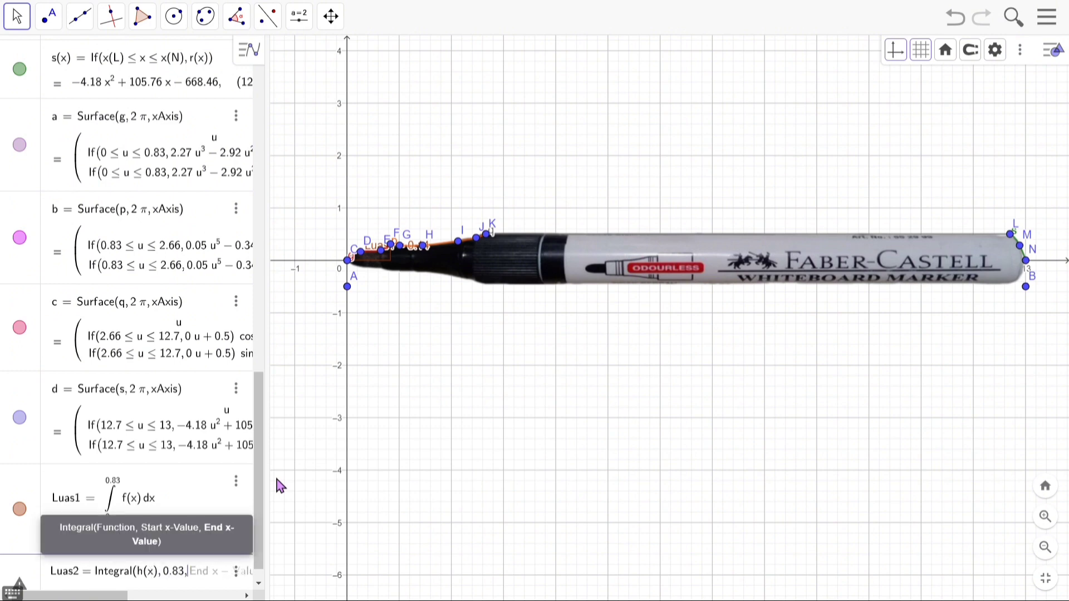
pyautogui.scroll(12, 122, 372)
pyautogui.scroll(-12, 78, 249)
pyautogui.write('2.66')
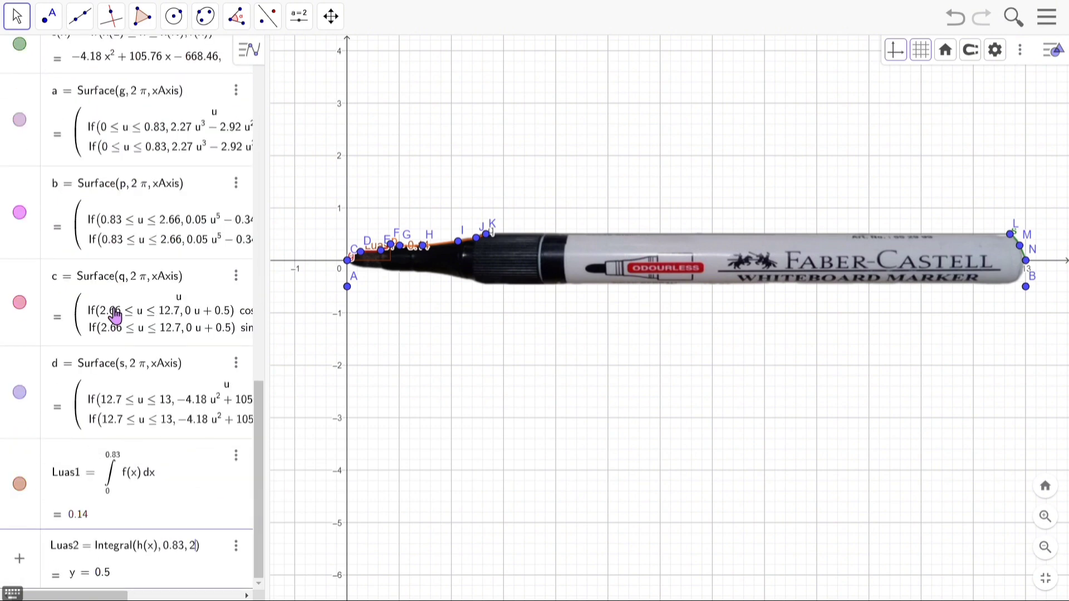
pyautogui.press('Return')
# Define Luas3 as the Integral of i(x) from 2.66 to 12.7, the x-coordinate of point L.
pyautogui.write('Luas3 = Int')
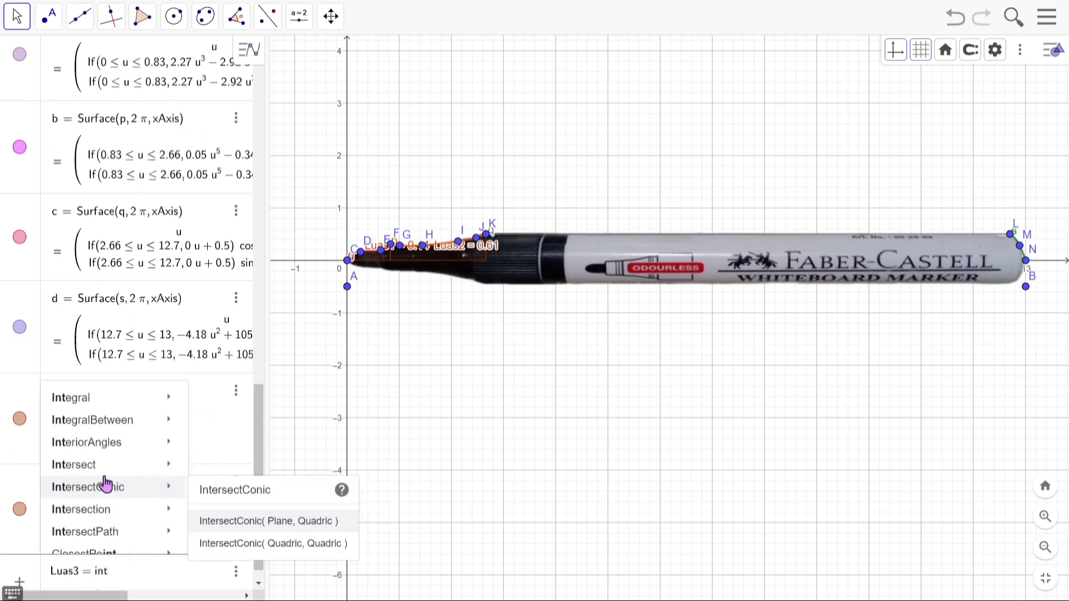
pyautogui.click(293, 545)
pyautogui.write('i(x),2.66,')
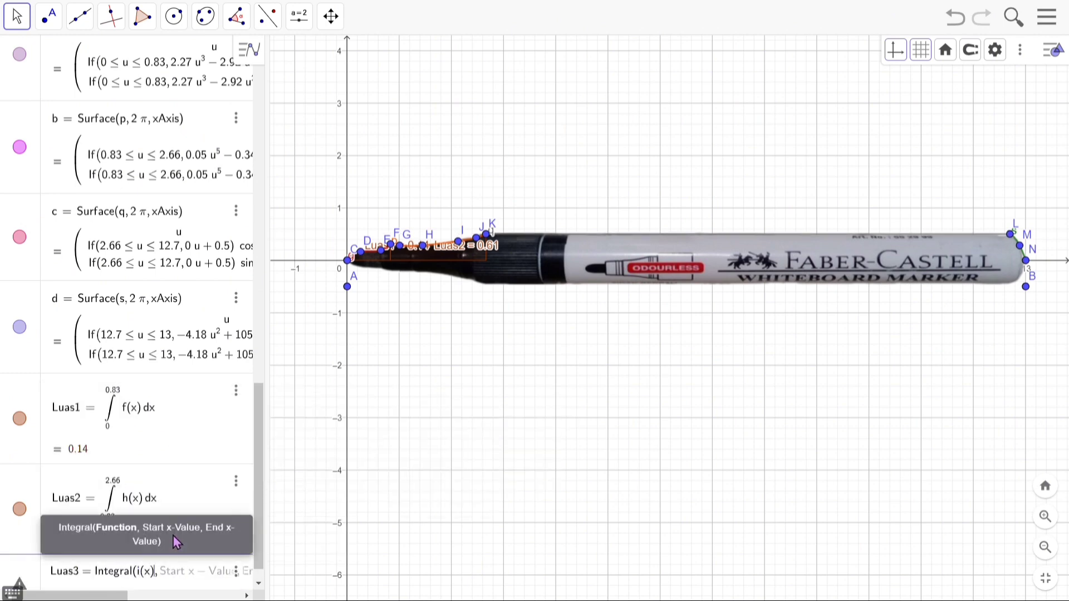
pyautogui.scroll(8, 131, 368)
pyautogui.scroll(5, 130, 356)
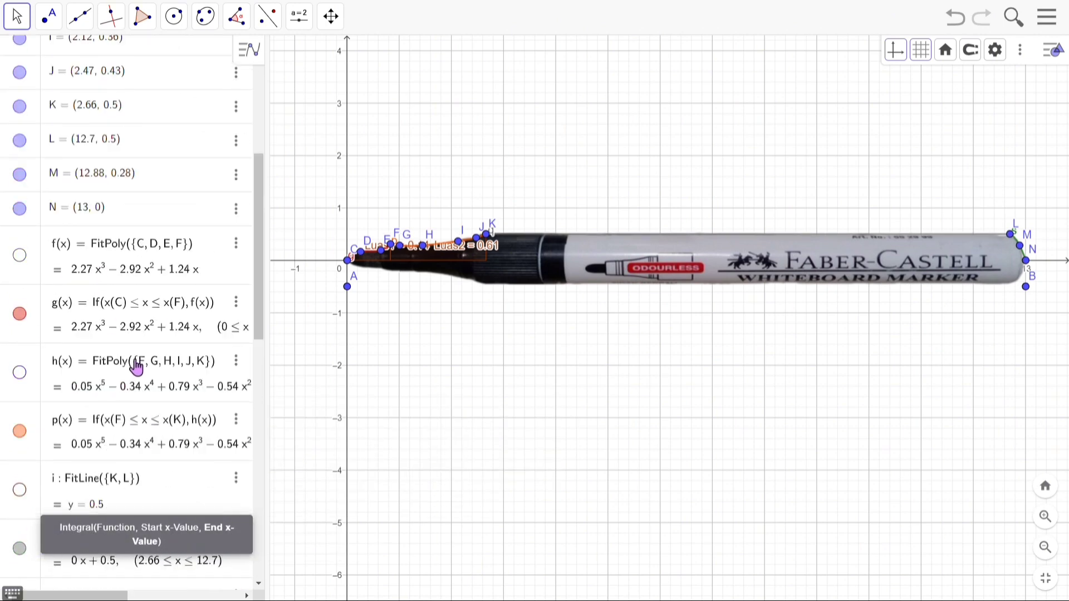
pyautogui.write('12.7')
pyautogui.press('Return')
# Define Luas4 as the Integral of r(x) from 12.7 to 13, the x-coordinate of point N.
pyautogui.write('Lu')
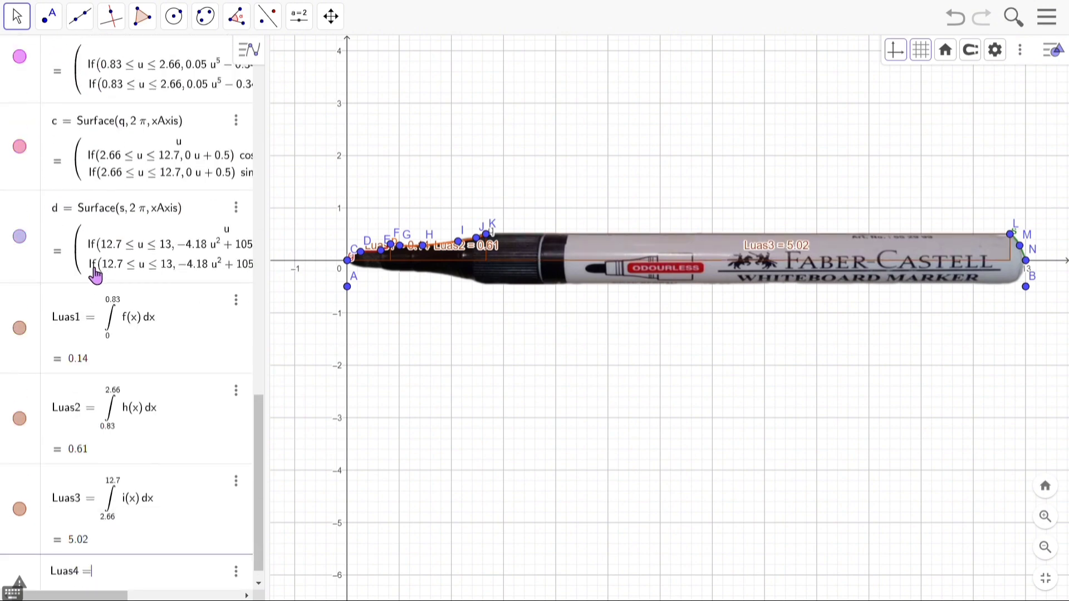
pyautogui.write('as4=in')
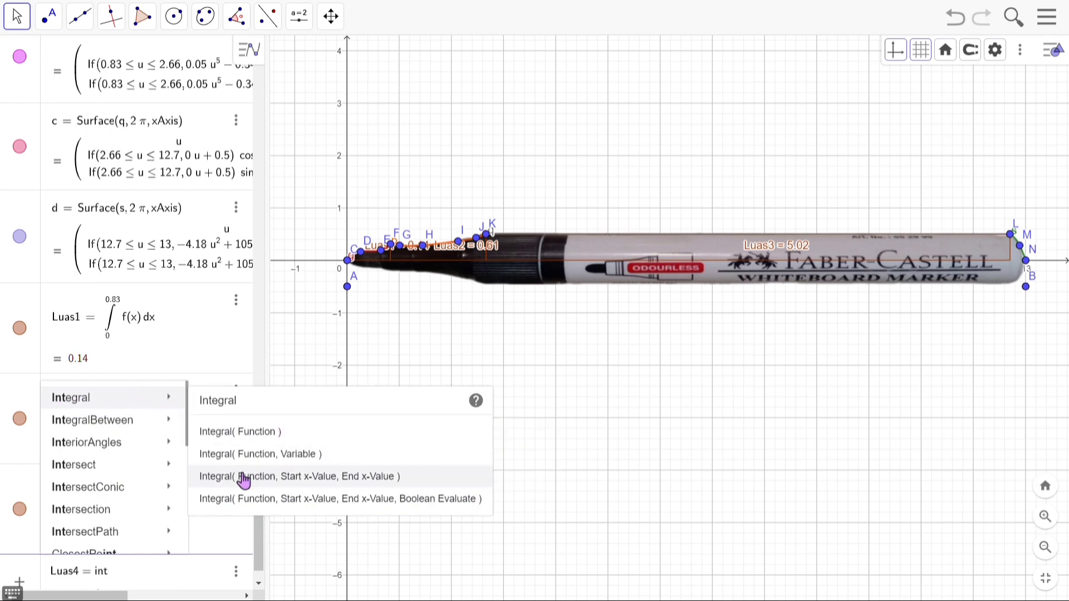
pyautogui.click(241, 478)
pyautogui.write('r')
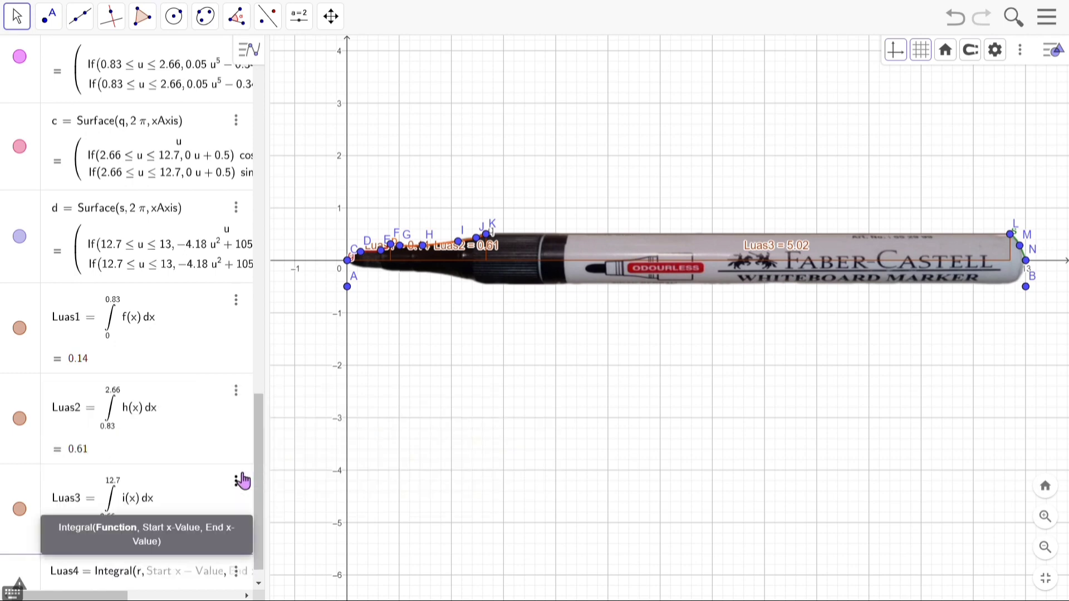
pyautogui.write('(x),12.')
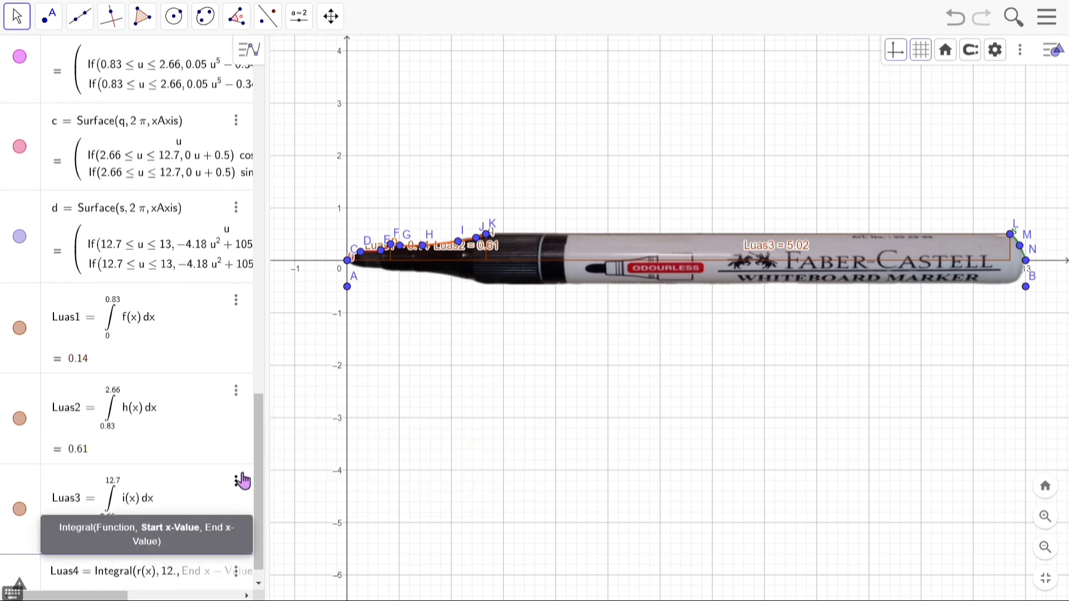
pyautogui.write('7,')
pyautogui.scroll(8, 124, 399)
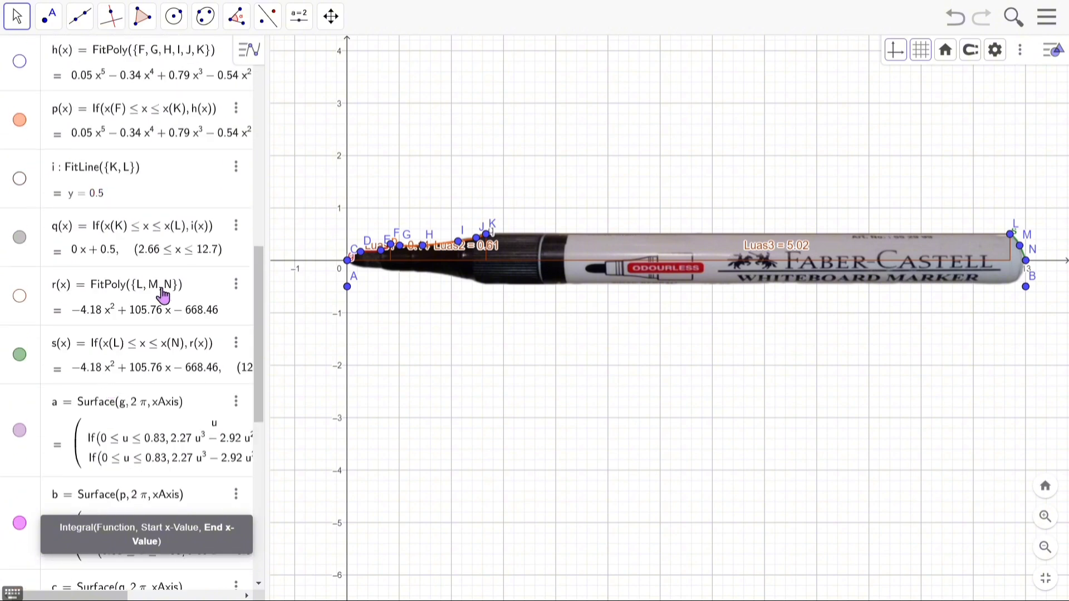
pyautogui.scroll(3, 95, 112)
pyautogui.scroll(-10, 152, 239)
pyautogui.write('13')
pyautogui.press('Return')
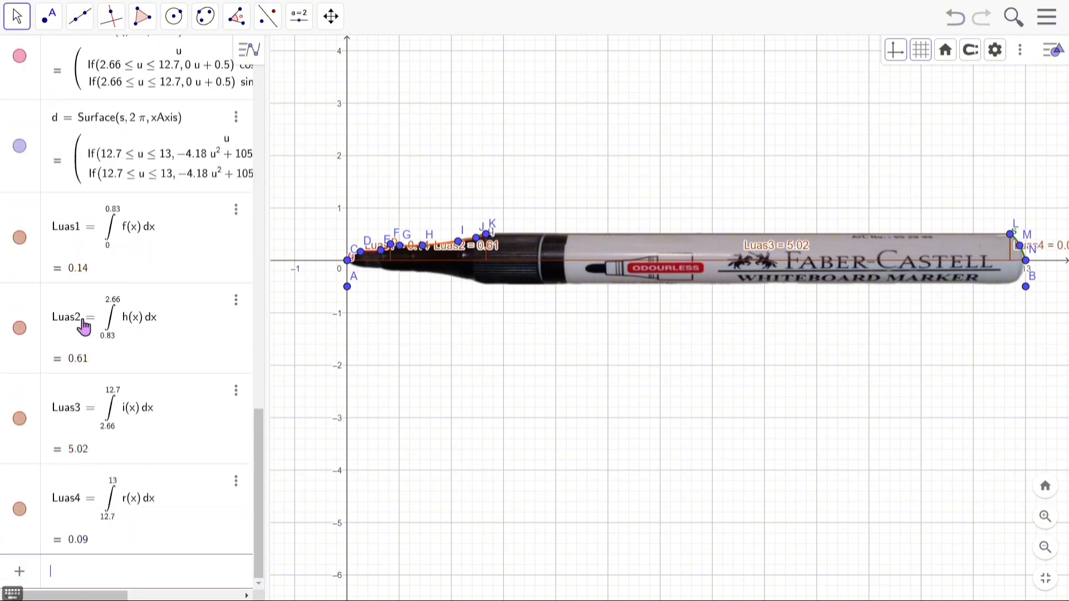
# Define LuasTotal as 2 times the sum of Luas1, Luas2, Luas3 and Luas4.
pyautogui.write('LuasTotal =')
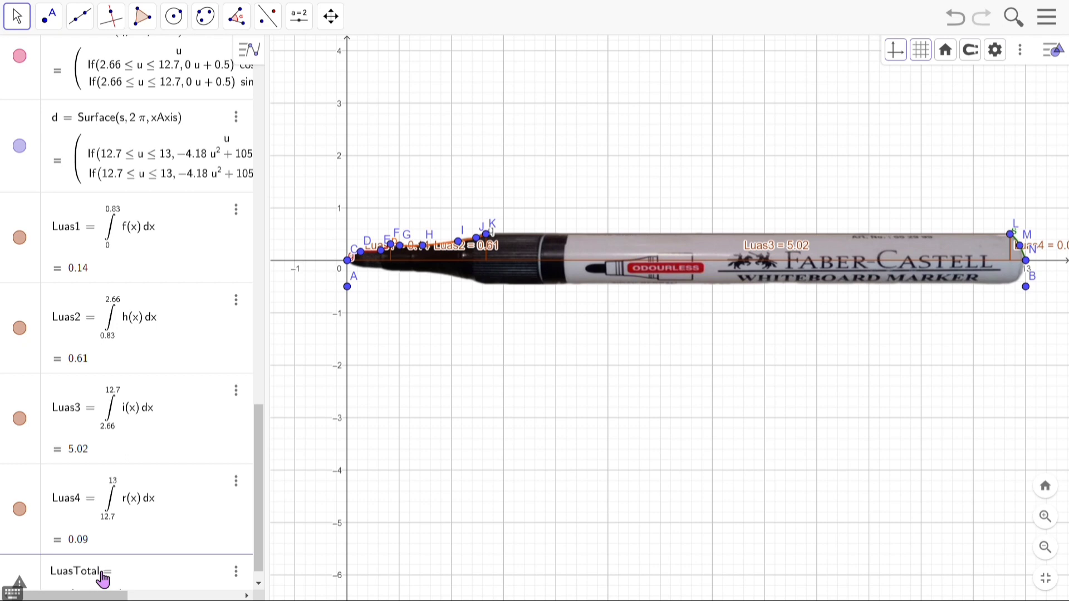
pyautogui.click(13, 592)
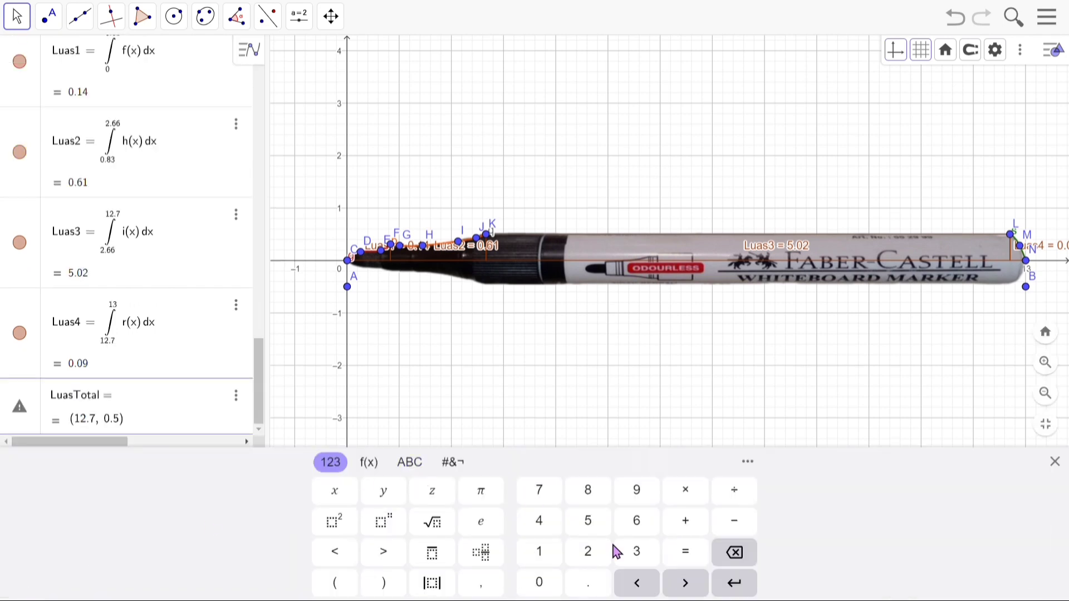
pyautogui.click(587, 551)
pyautogui.click(685, 491)
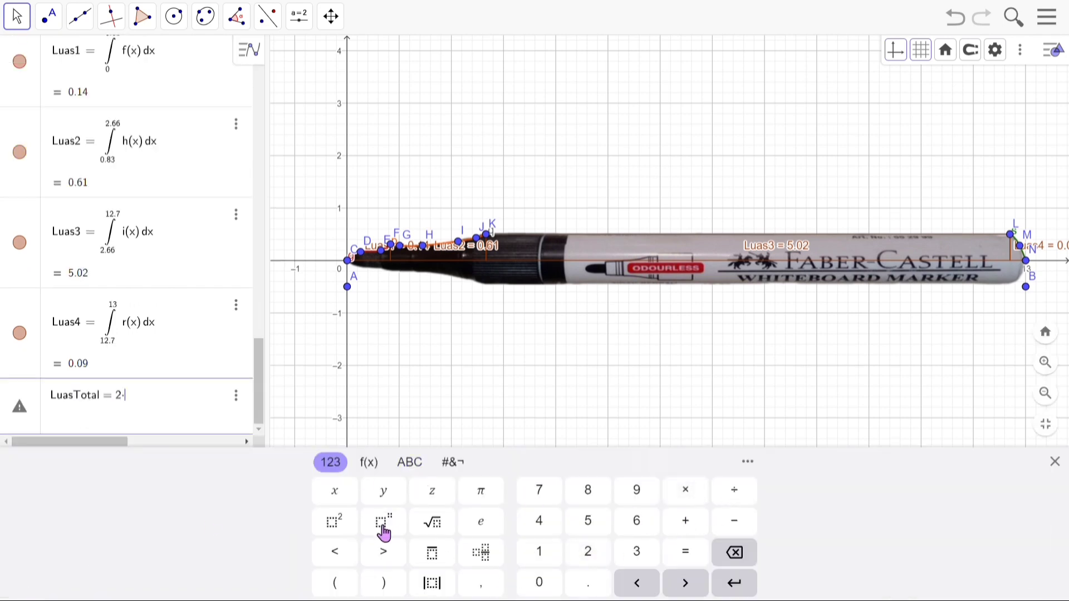
pyautogui.click(338, 585)
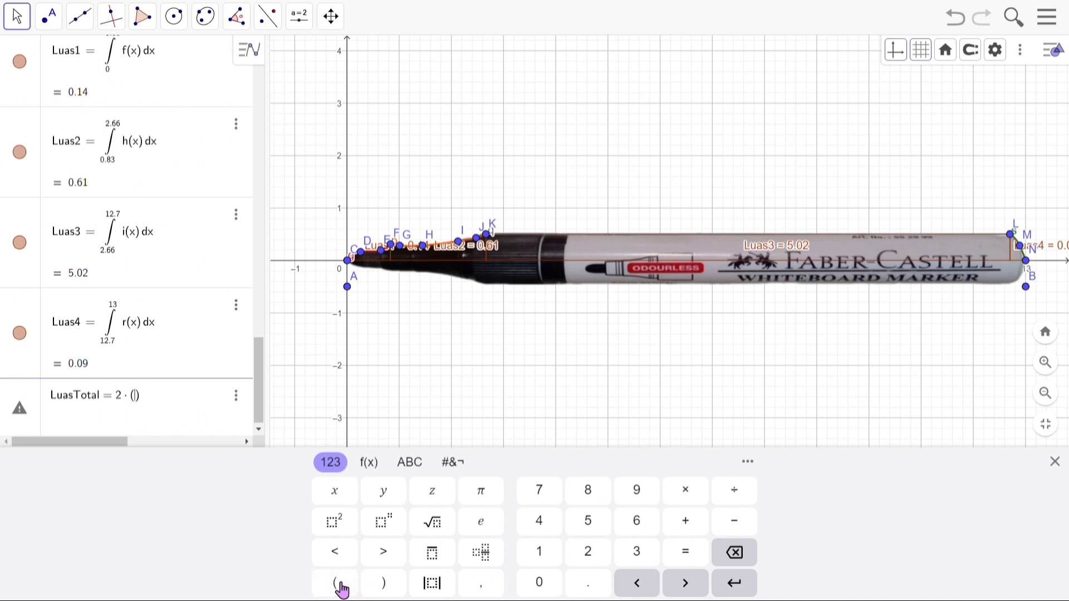
pyautogui.write('Luas1')
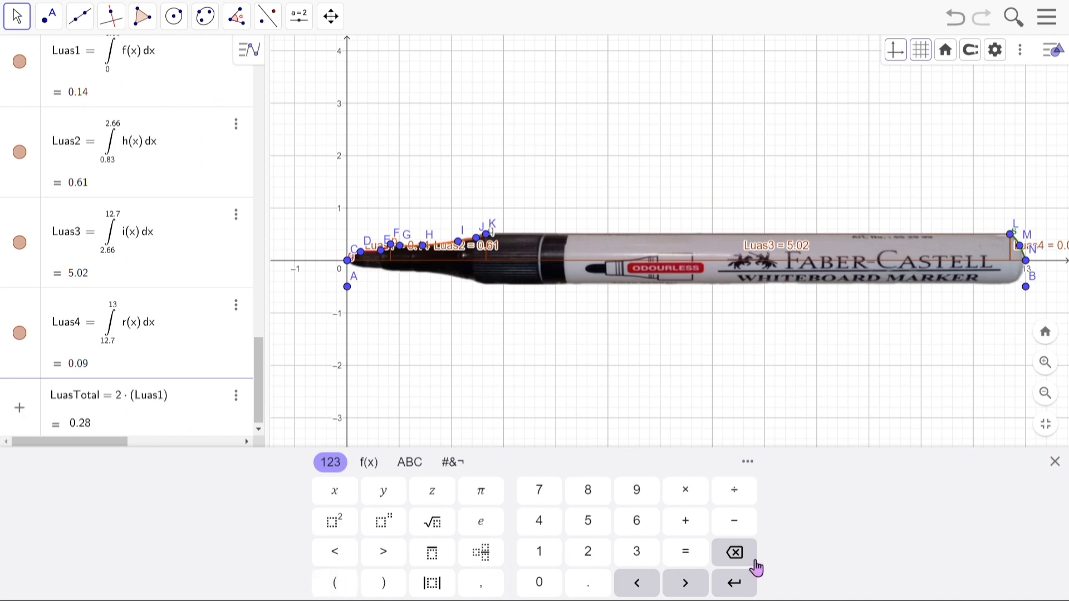
pyautogui.click(683, 525)
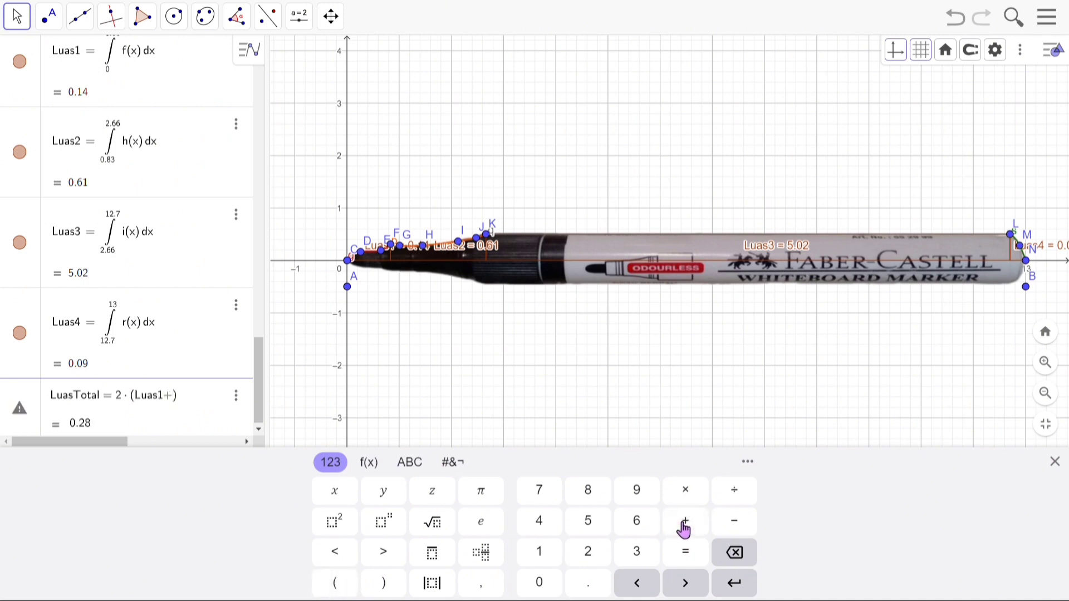
pyautogui.write('Luas2')
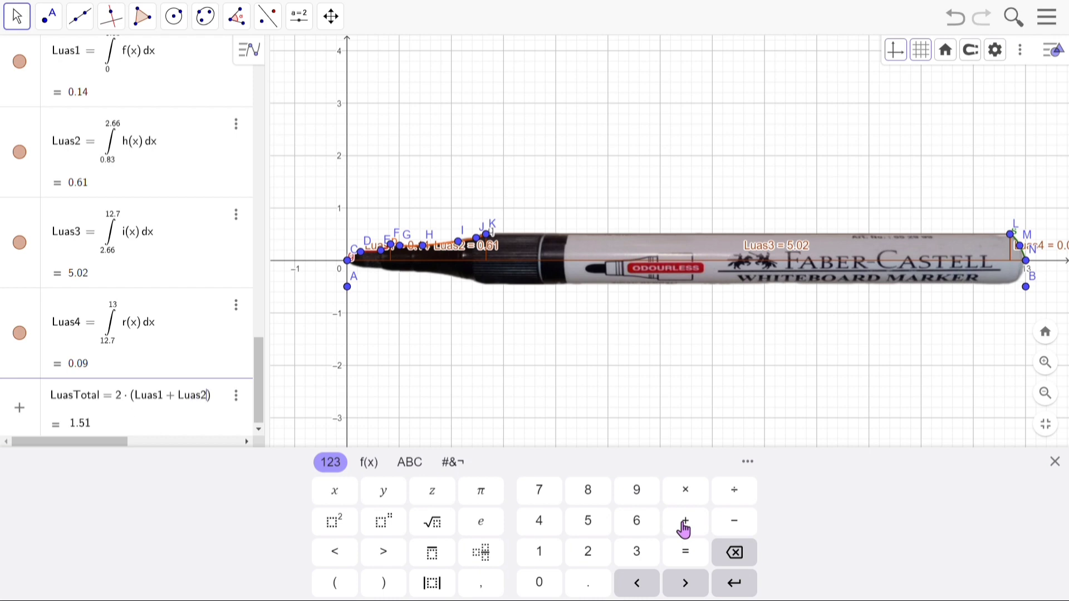
pyautogui.click(684, 524)
pyautogui.write('Luas3')
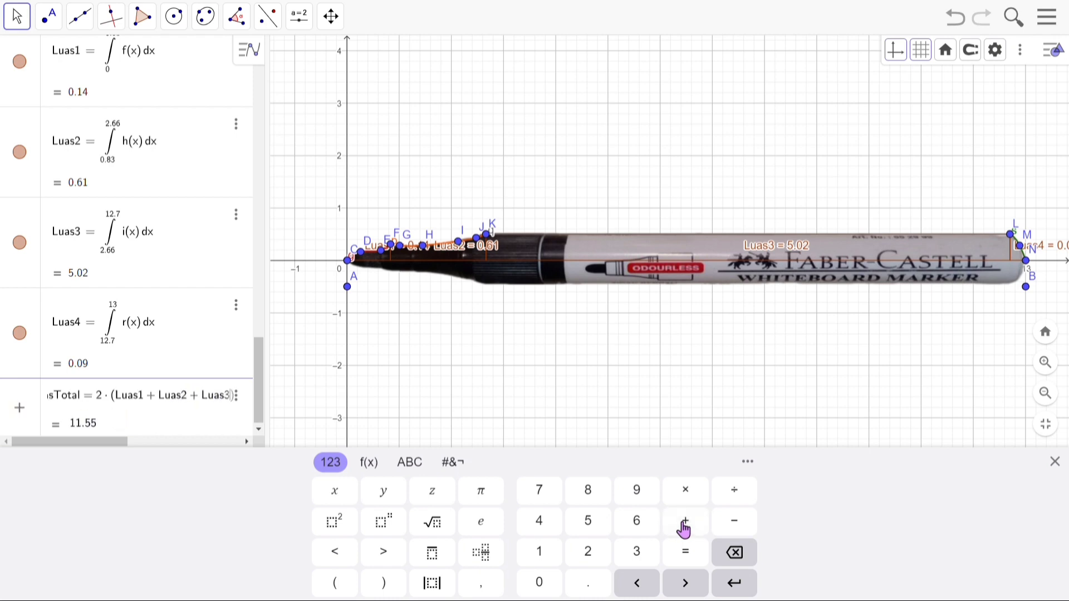
pyautogui.click(683, 524)
pyautogui.write('Luas4')
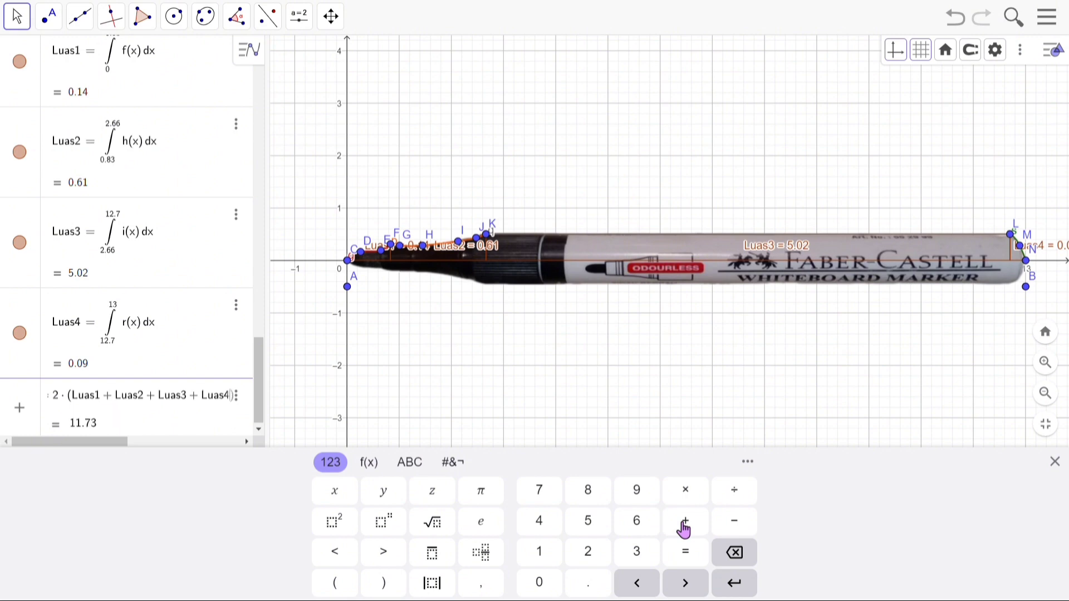
pyautogui.press('Return')
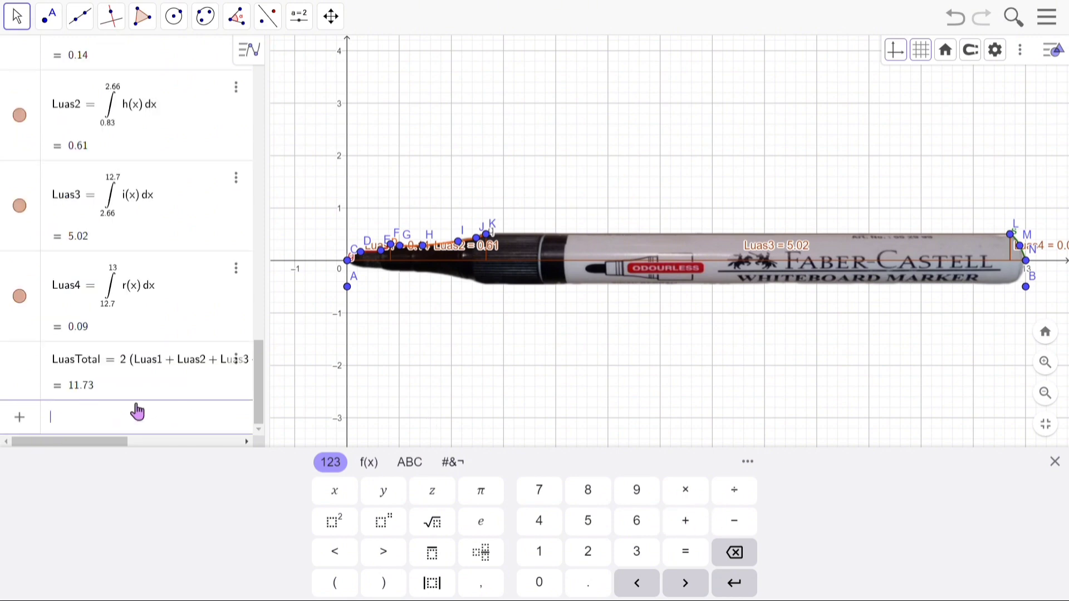
# Define Volume1 as π times the Integral of (f(x))² from 0 to 0.83.
pyautogui.write('Volume1 =')
pyautogui.click(481, 491)
pyautogui.click(673, 500)
pyautogui.write('int')
pyautogui.moveTo(155, 242)
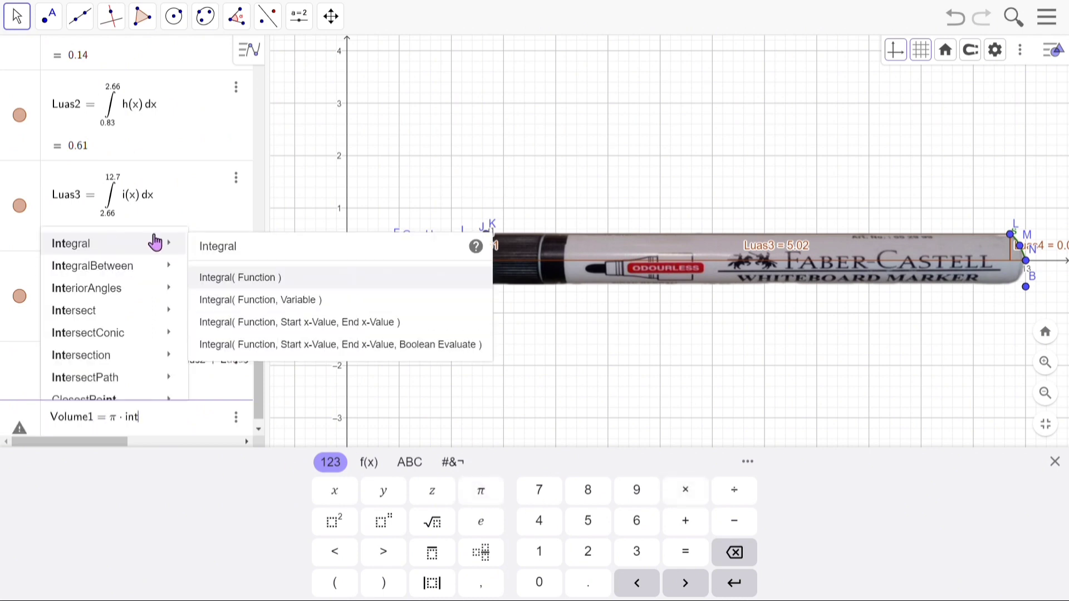
pyautogui.click(306, 323)
pyautogui.write('(f(x)),')
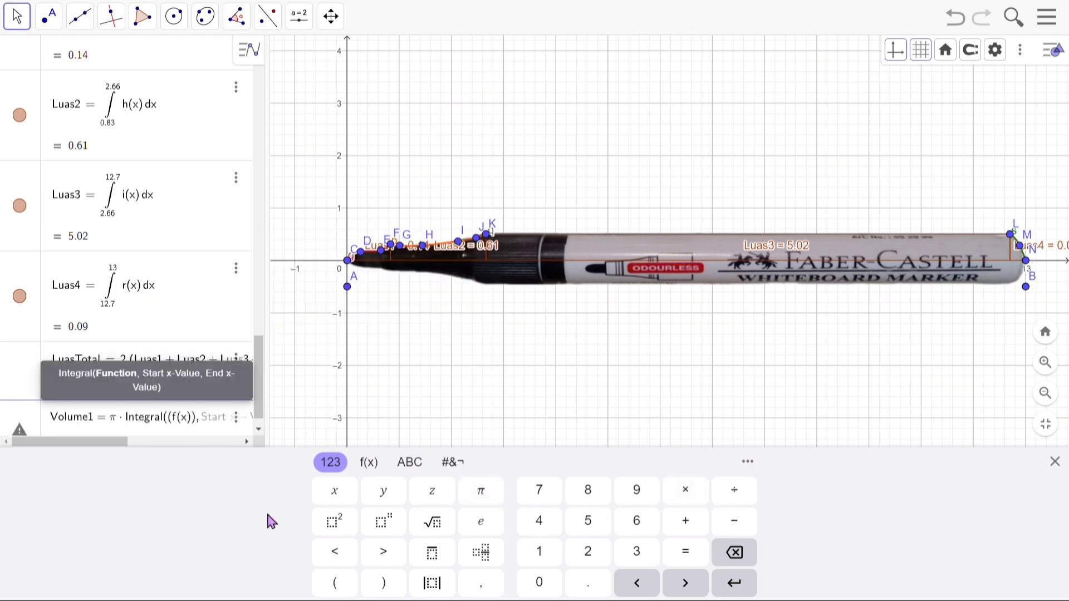
pyautogui.click(334, 522)
pyautogui.write(',0,0.83')
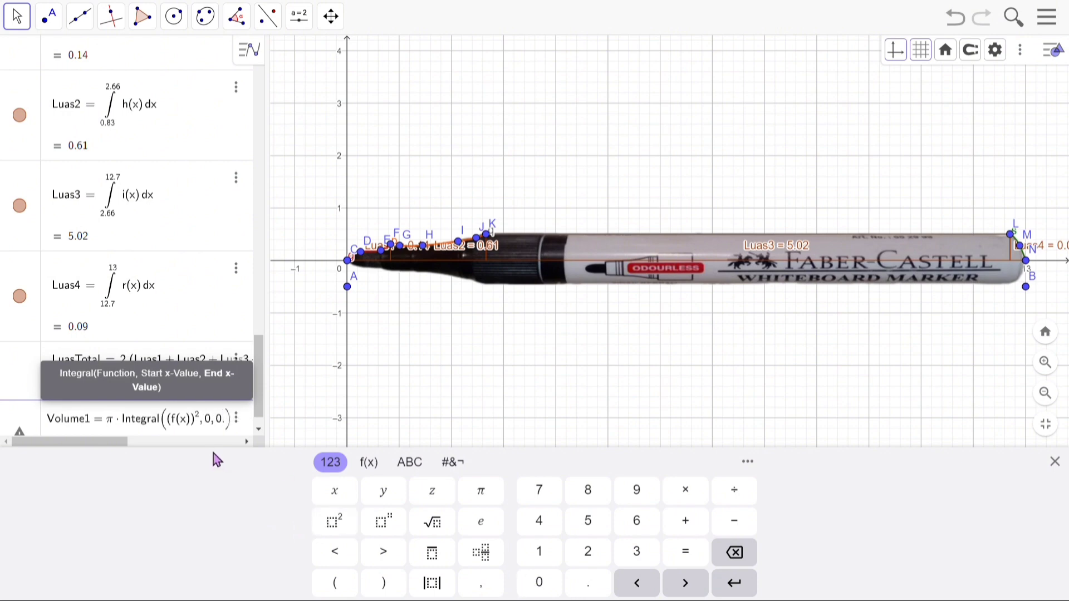
pyautogui.press('Return')
# Define Volume2 as π times the Integral of (h(x))² from 0.83 to 2.66.
pyautogui.write('Volume2=')
pyautogui.click(480, 490)
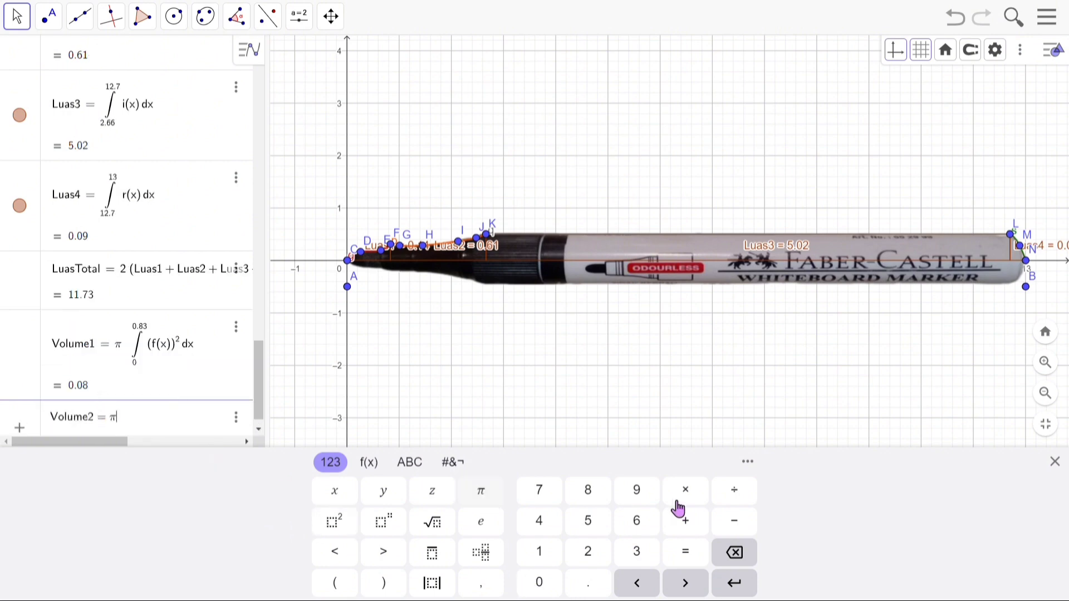
pyautogui.click(686, 490)
pyautogui.write('int')
pyautogui.click(269, 322)
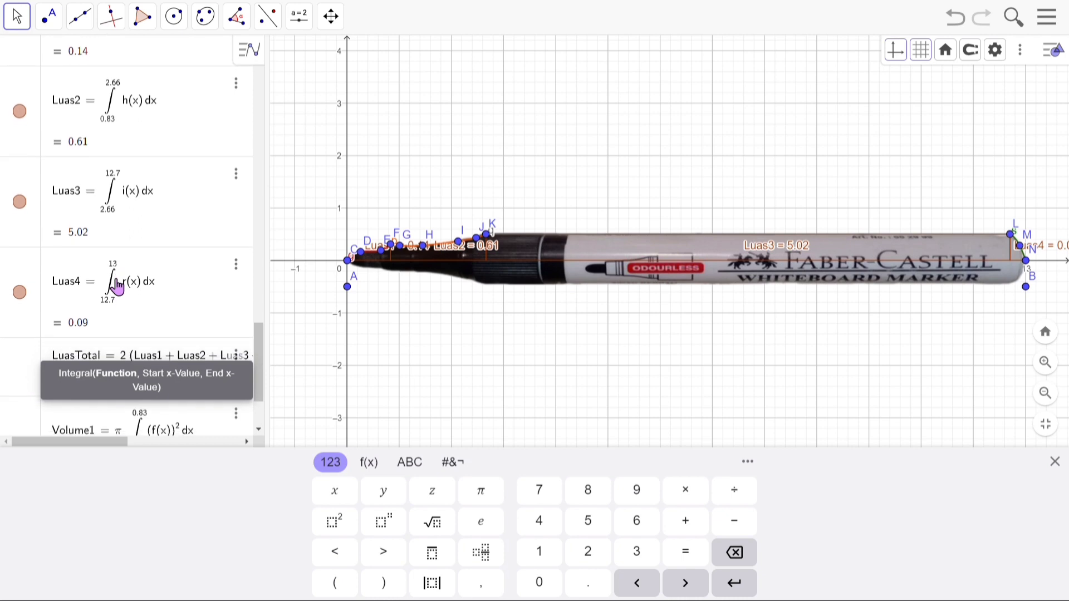
pyautogui.scroll(-2, 117, 286)
pyautogui.write('(h(x))')
pyautogui.click(334, 522)
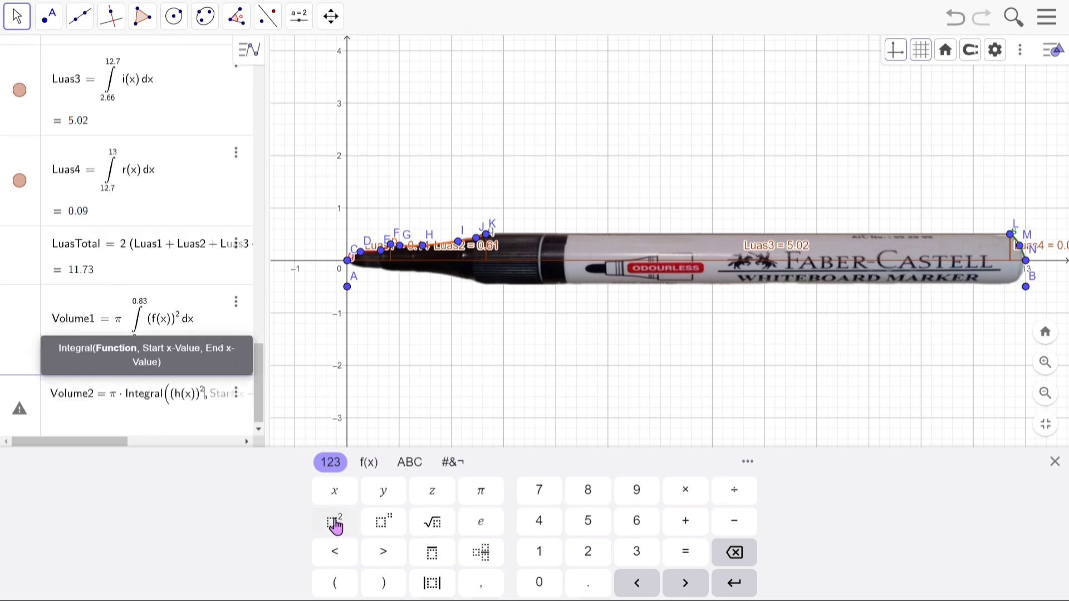
pyautogui.write(',0.83,')
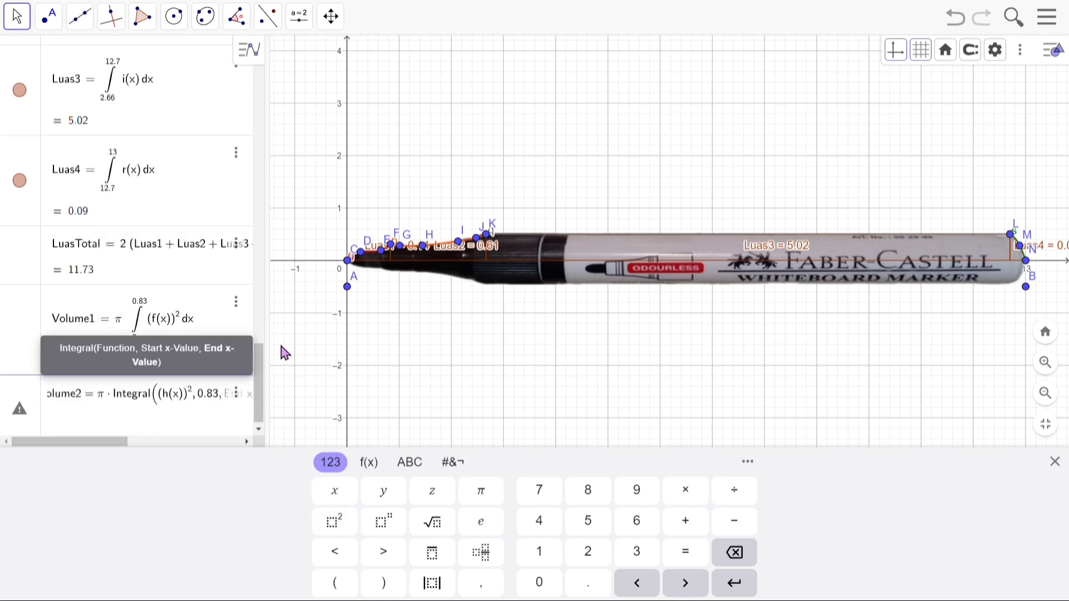
pyautogui.scroll(1, 85, 172)
pyautogui.write('2.66')
pyautogui.press('Return')
# Define Volume3 as π times the Integral of (i(x))² from 2.66 to 12.7.
pyautogui.write('Volu')
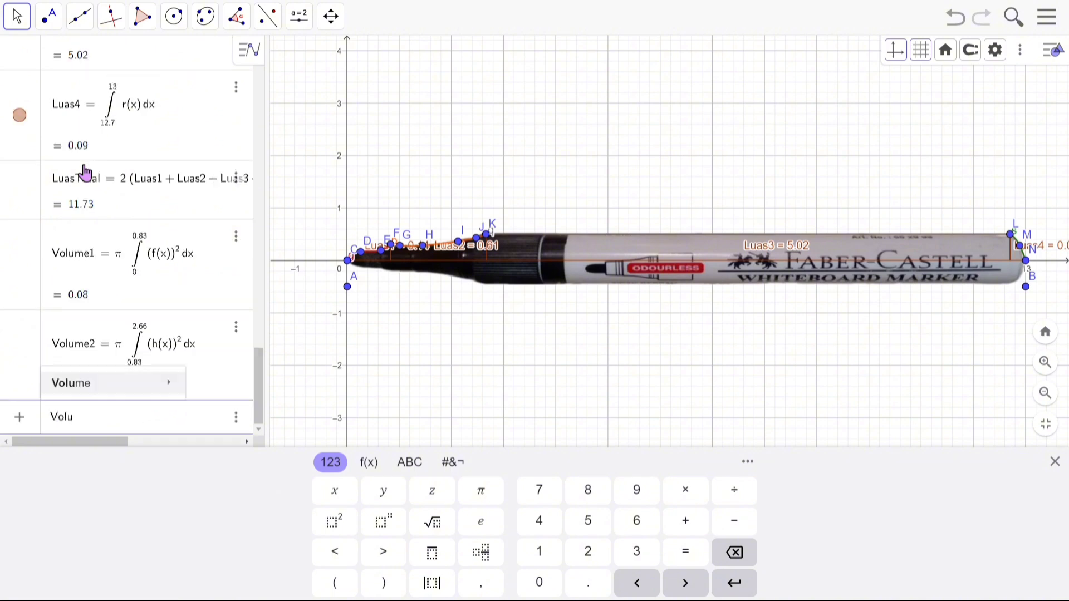
pyautogui.write('me3=pi*int')
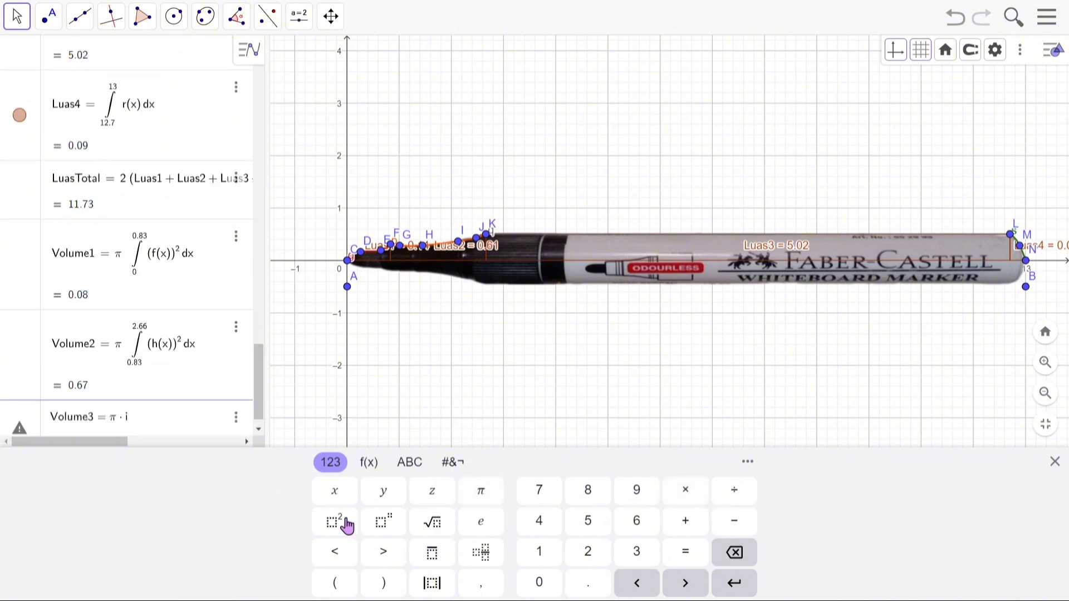
pyautogui.moveTo(111, 244)
pyautogui.click(250, 326)
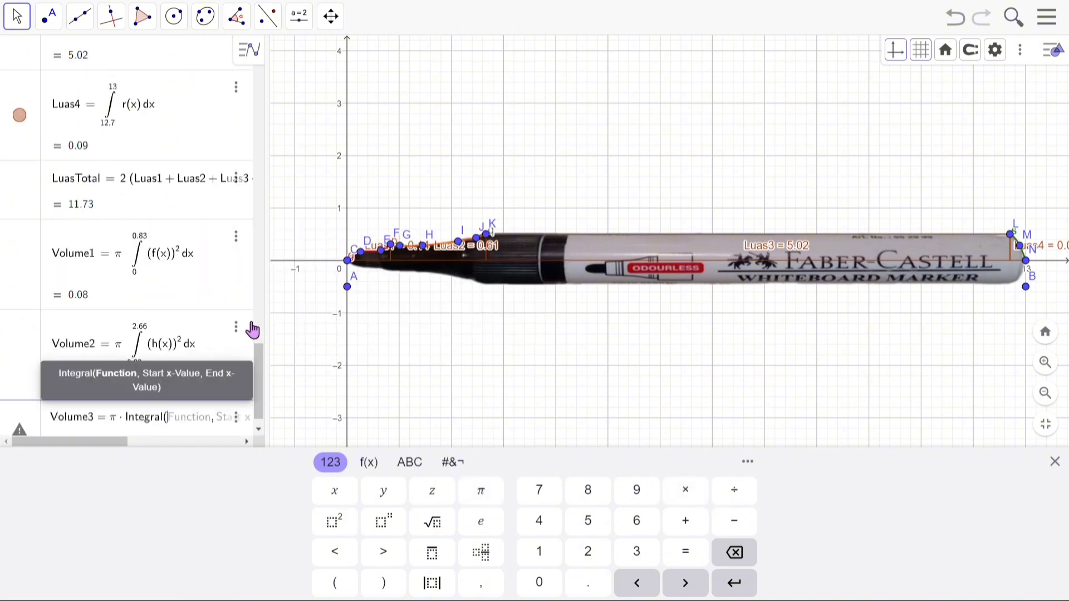
pyautogui.write('(i(x)),')
pyautogui.click(334, 522)
pyautogui.write(',2.')
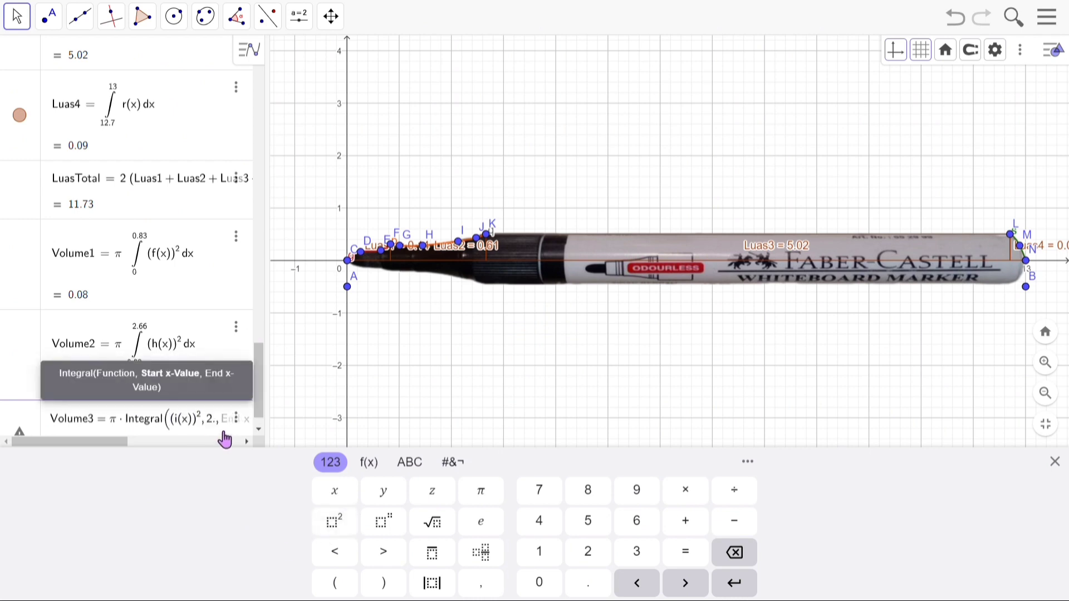
pyautogui.write('66,12')
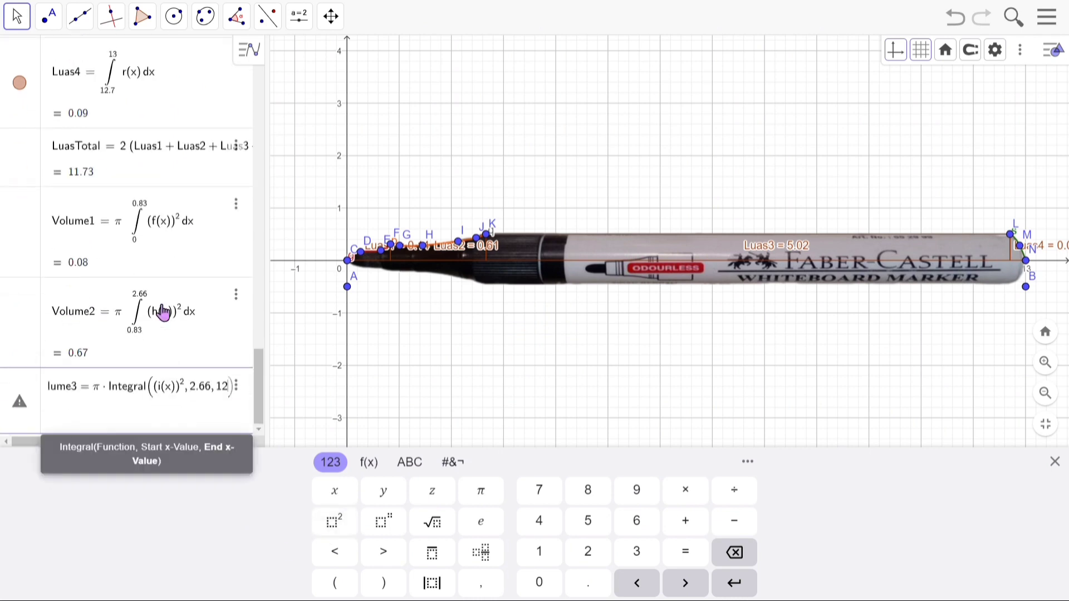
pyautogui.write('.7')
pyautogui.press('Return')
# Define Volume4 as π times the Integral of (r(x))² from 12.7 to 13.
pyautogui.write('Volume=')
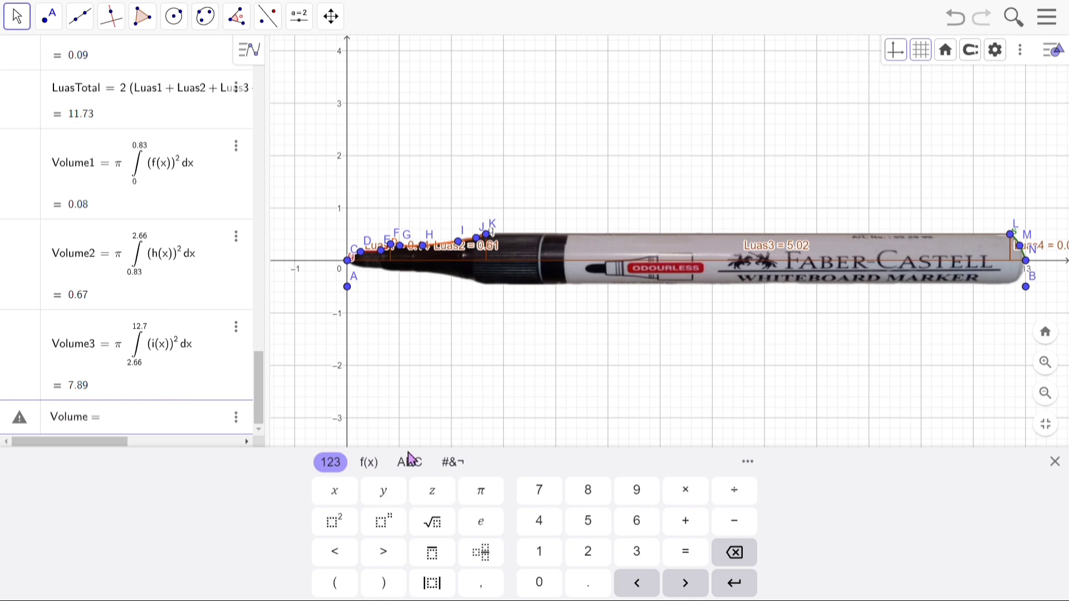
pyautogui.click(479, 491)
pyautogui.click(90, 422)
pyautogui.write('4')
pyautogui.click(137, 423)
pyautogui.click(685, 490)
pyautogui.write('i')
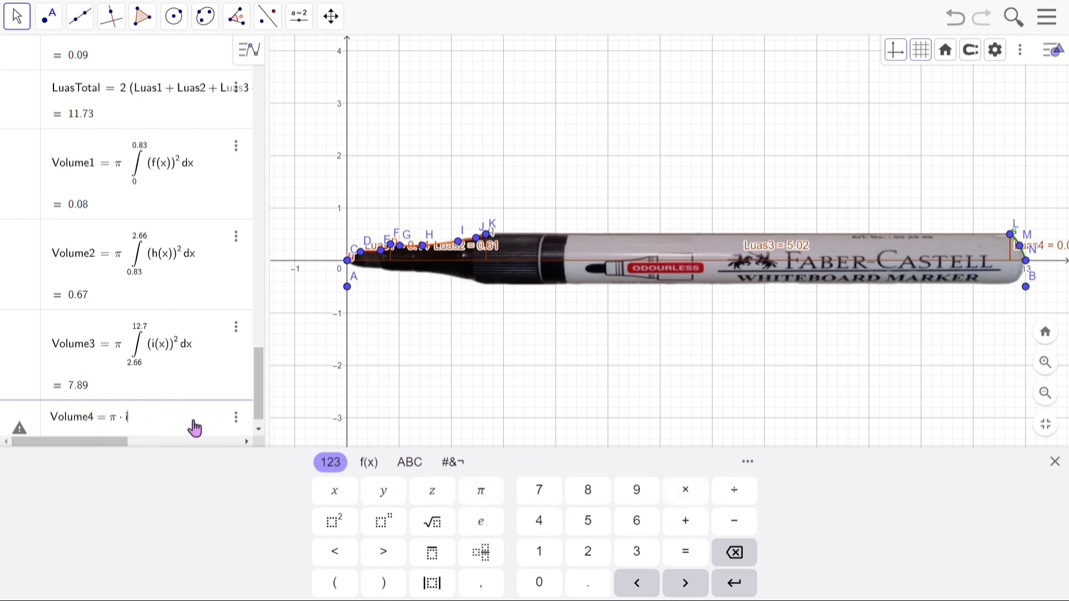
pyautogui.write('nt')
pyautogui.click(300, 317)
pyautogui.write('(r(x))2')
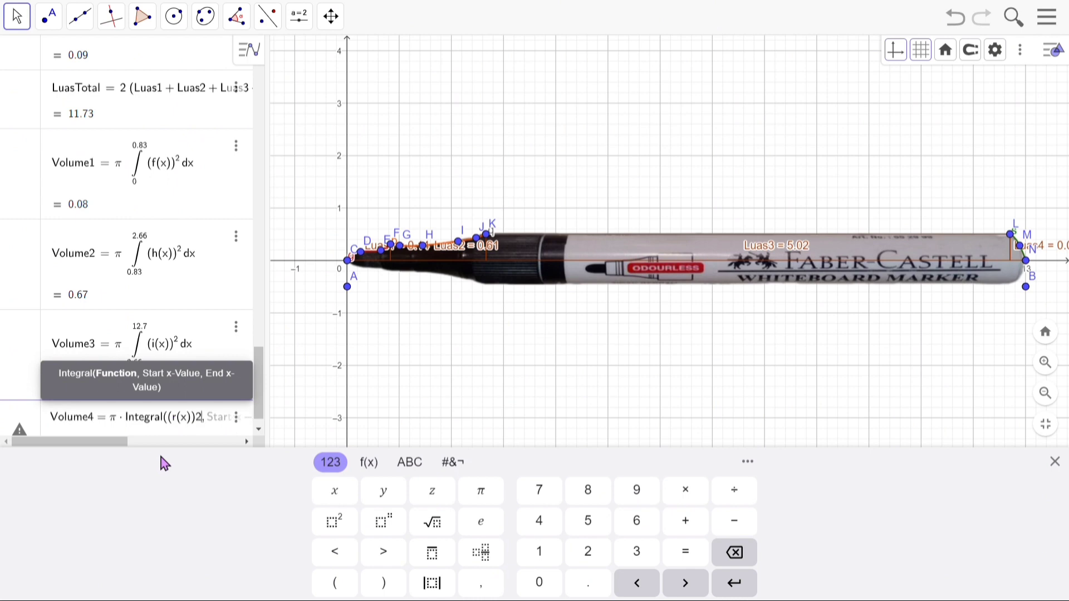
pyautogui.click(335, 522)
pyautogui.click(219, 419)
pyautogui.write('12.7,13')
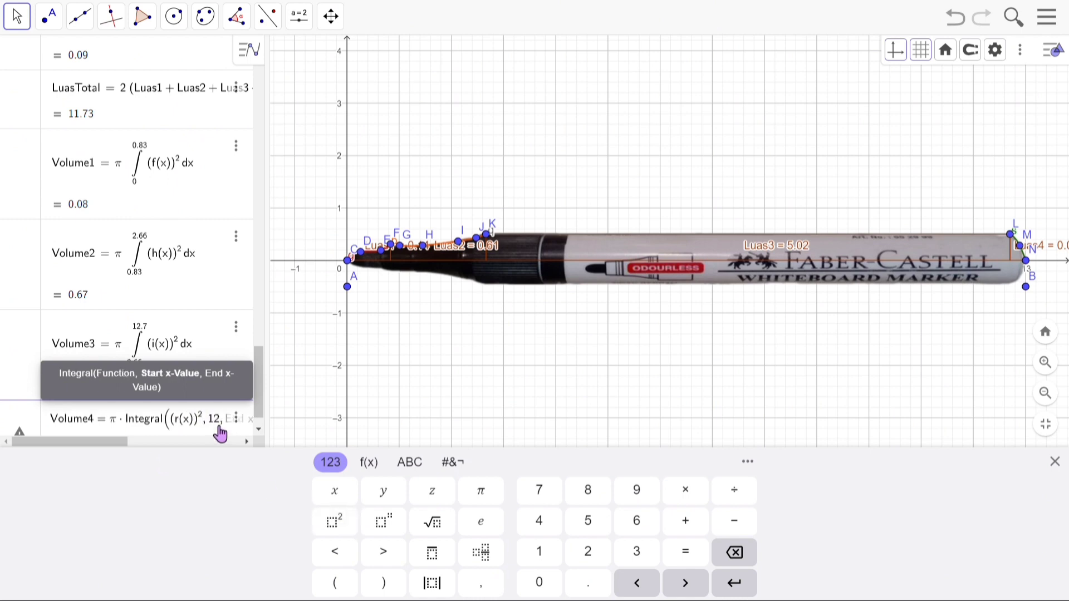
pyautogui.press('Return')
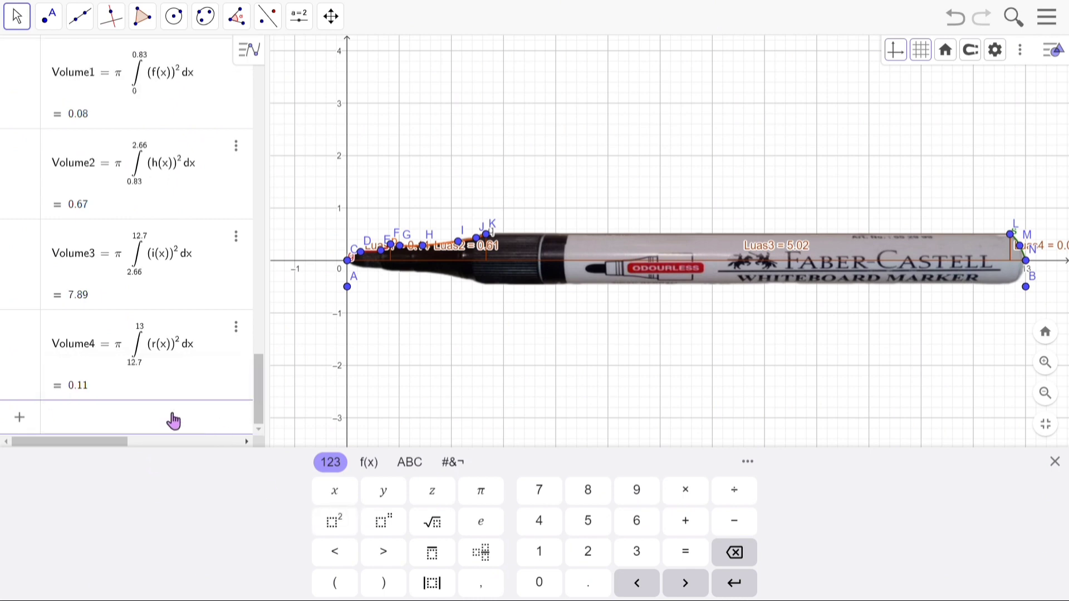
# Define VolumeTotal as the sum of Volume1, Volume2, Volume3 and Volume4.
pyautogui.click(1055, 462)
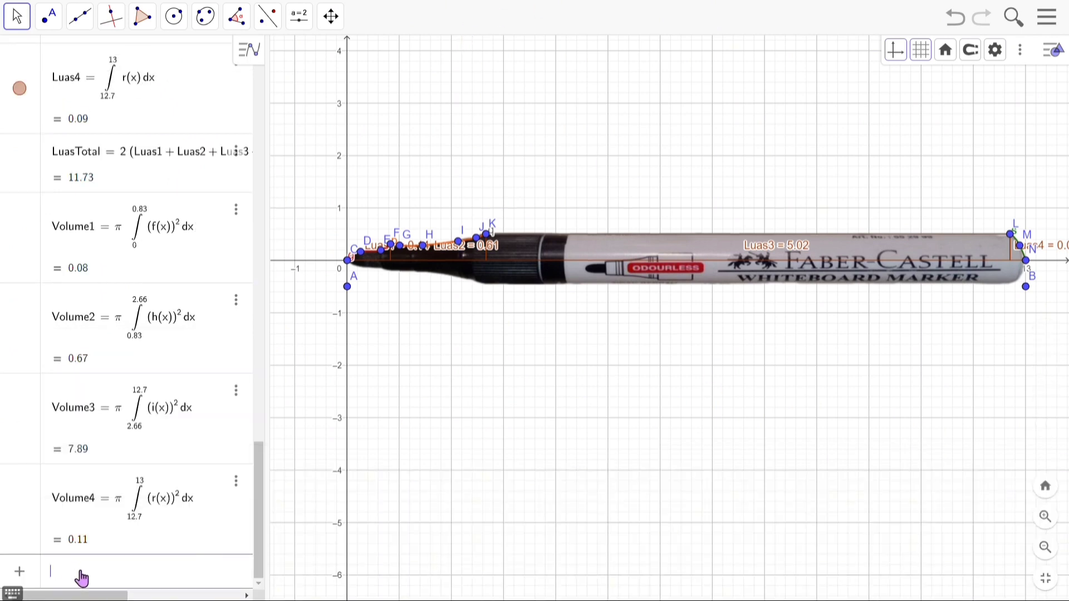
pyautogui.write('VolumeTotal=')
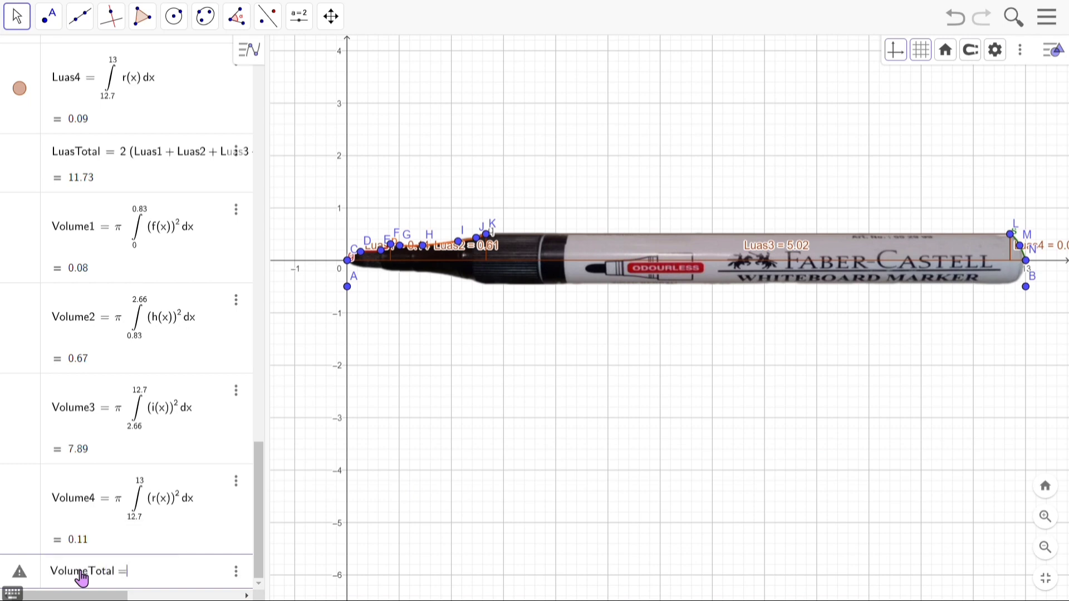
pyautogui.write('Volume1+Volume2+V')
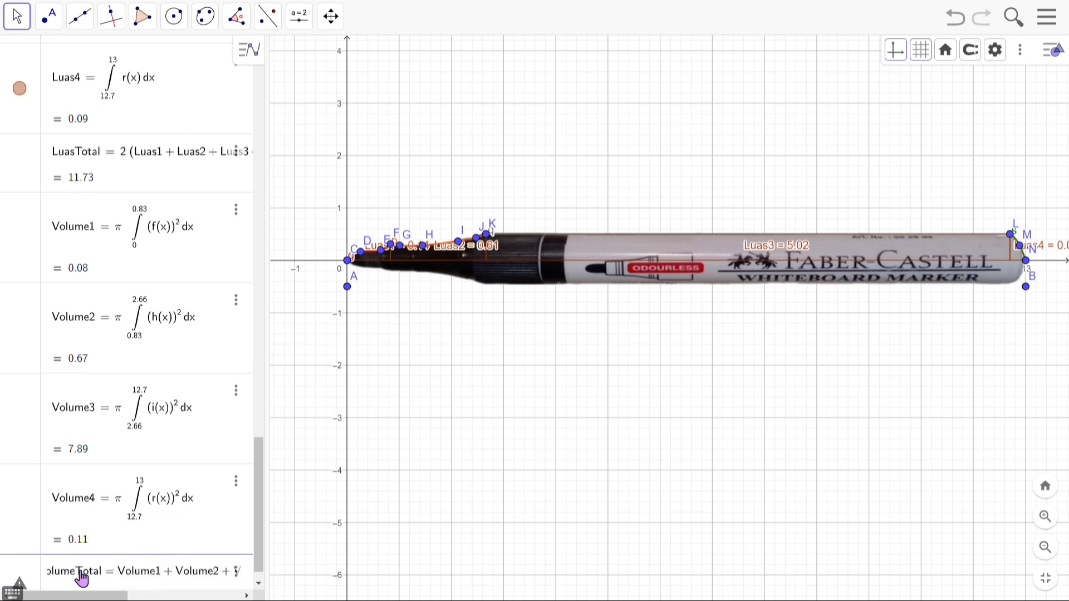
pyautogui.write('olume3+Volume')
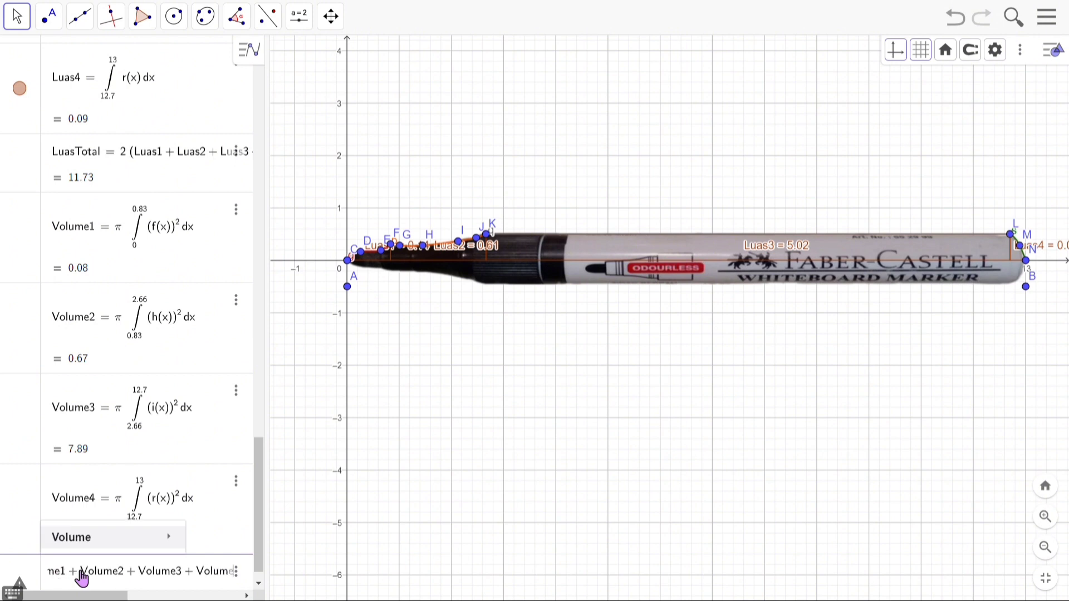
pyautogui.write('4')
pyautogui.press('Return')
# Examine the revolved marker surface from several angles in the 3D view.
pyautogui.click(460, 17)
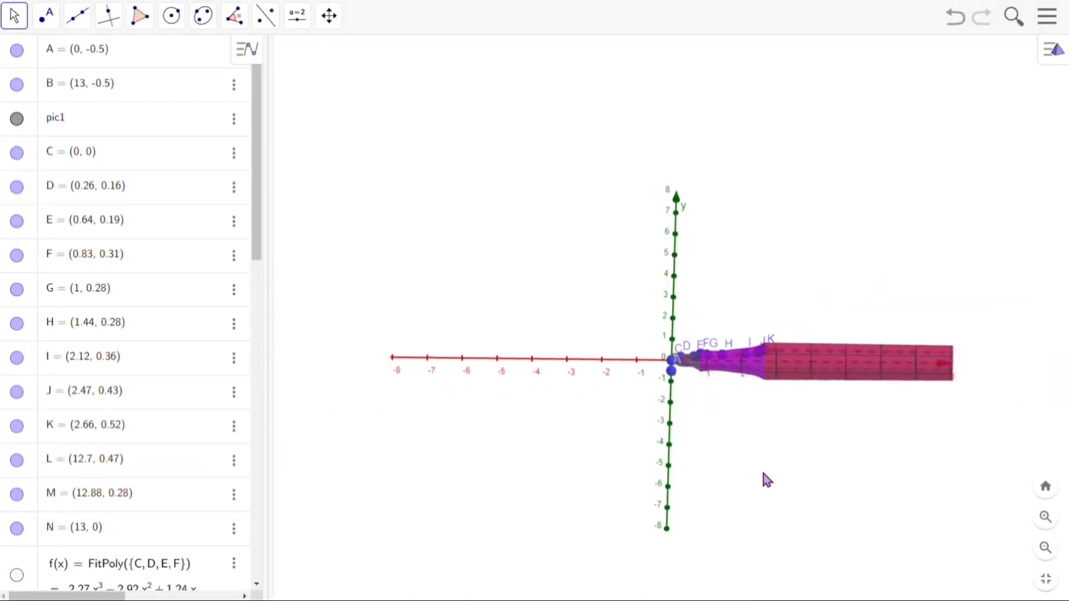
pyautogui.moveTo(764, 473); pyautogui.dragTo(765, 525)
pyautogui.moveTo(970, 517); pyautogui.dragTo(883, 389)
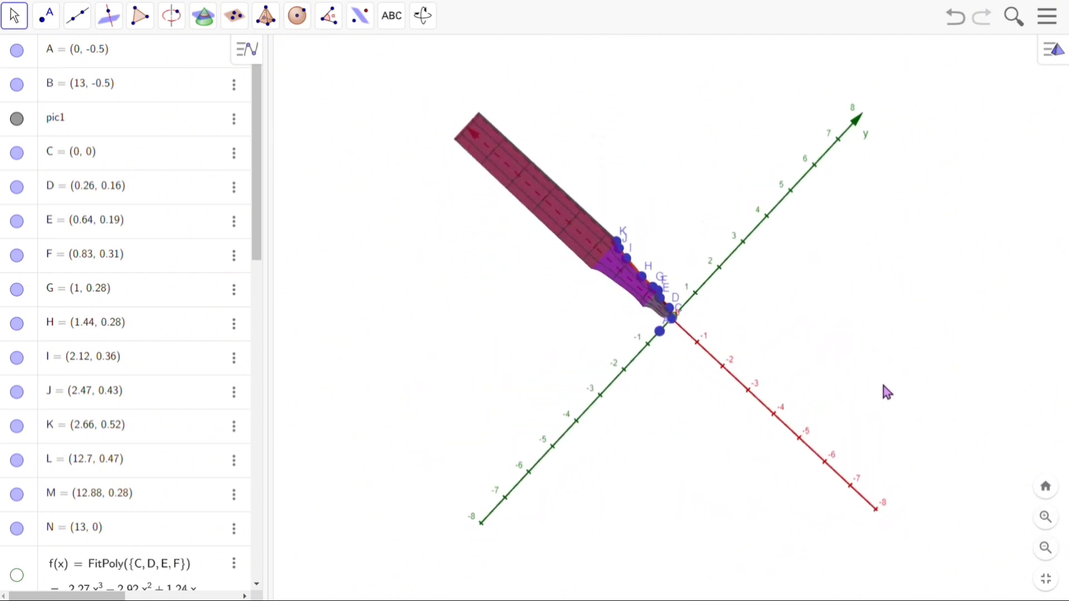